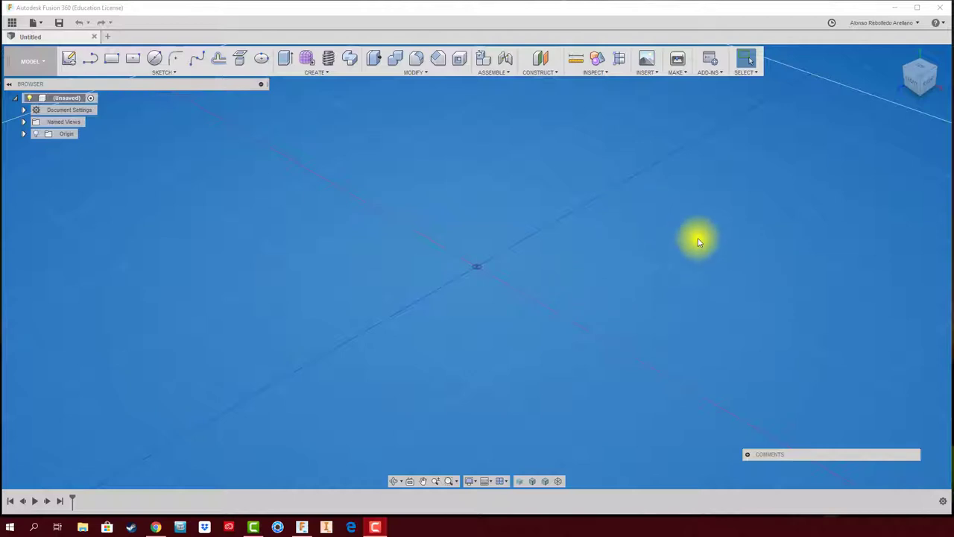
Start a new sketch on the XZ ground plane with the Line tool active
{"action": "left_click", "coordinate": [310, 74]}
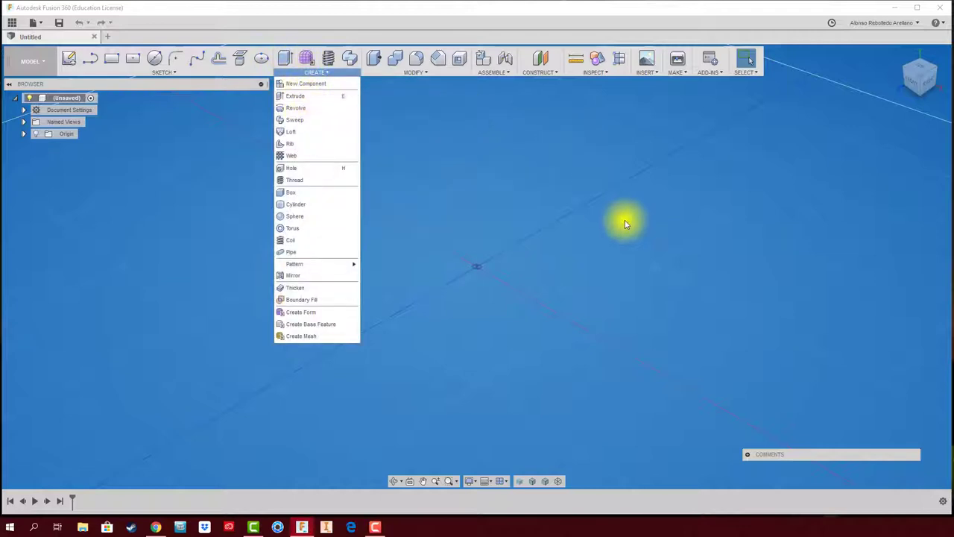
{"action": "left_click", "coordinate": [469, 283]}
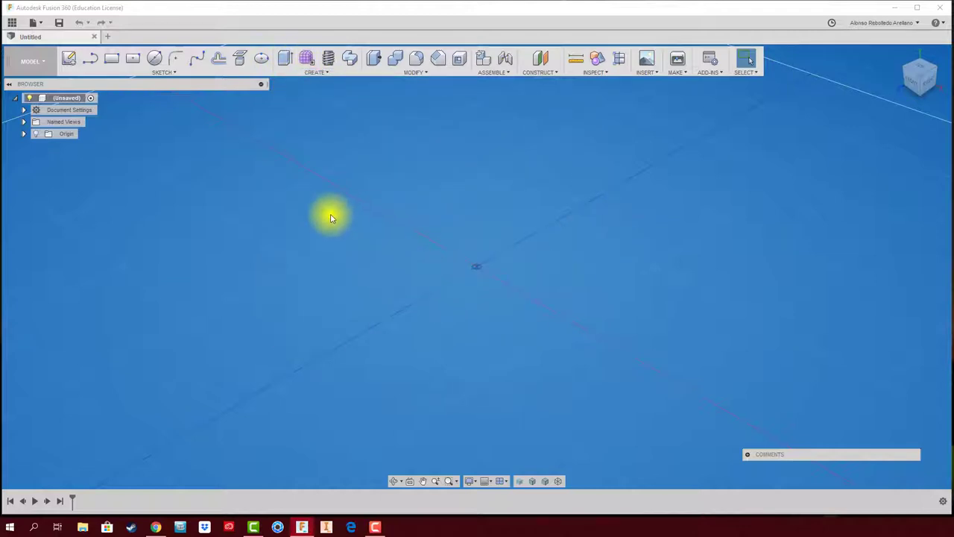
{"action": "left_click", "coordinate": [72, 61]}
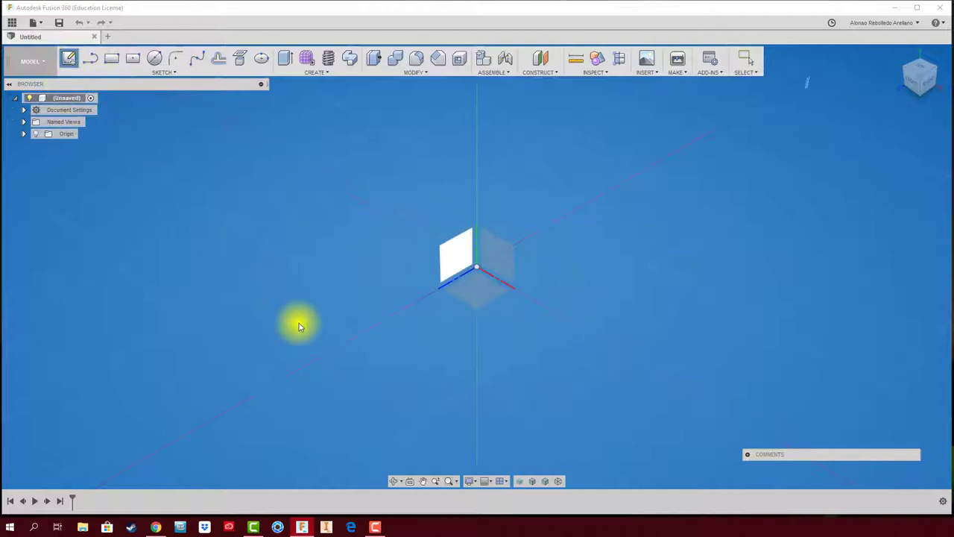
{"action": "left_click", "coordinate": [478, 293]}
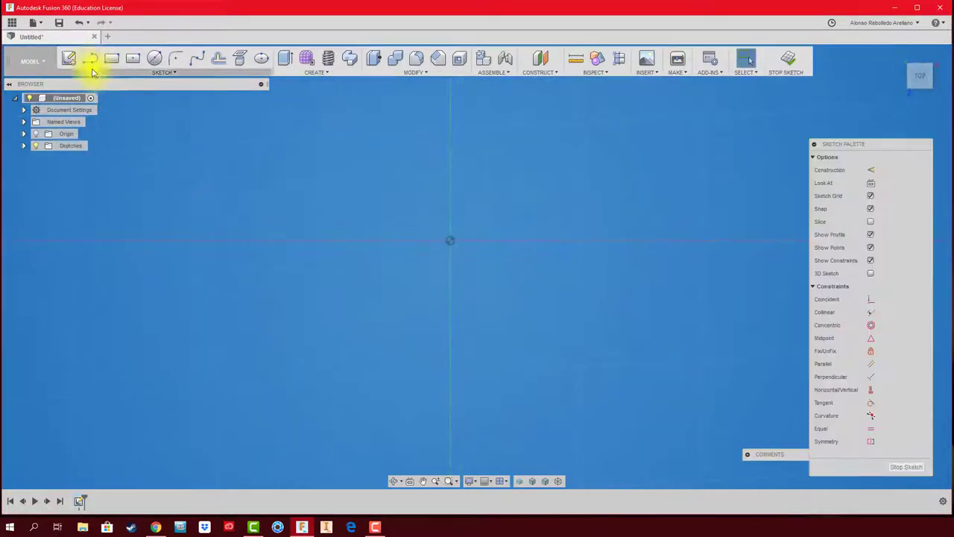
{"action": "left_click", "coordinate": [91, 59]}
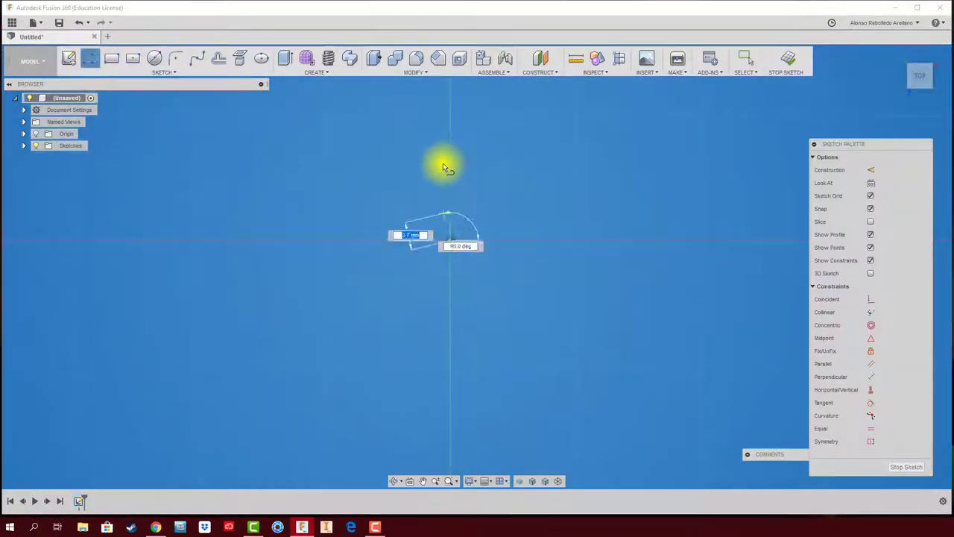
Draw the outline's top, right and bottom edges with a rectangular notch
{"action": "left_click", "coordinate": [449, 123]}
{"action": "left_click", "coordinate": [663, 122]}
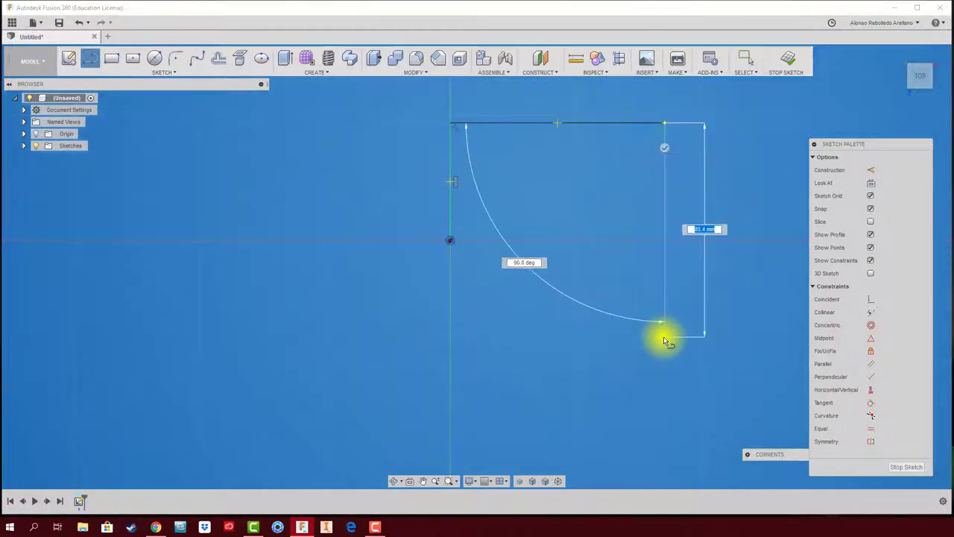
{"action": "left_click", "coordinate": [663, 336]}
{"action": "left_click", "coordinate": [596, 336]}
{"action": "left_click", "coordinate": [597, 280]}
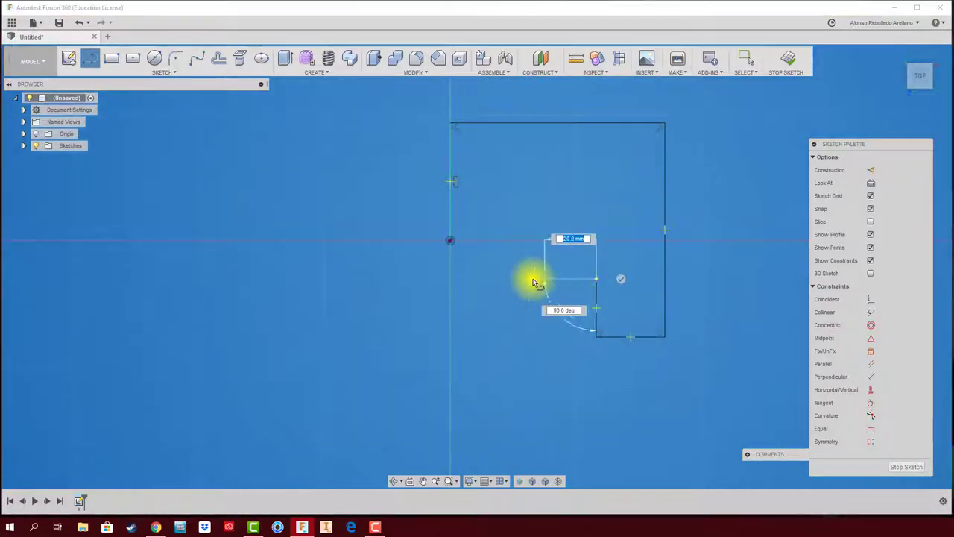
{"action": "left_click", "coordinate": [521, 279]}
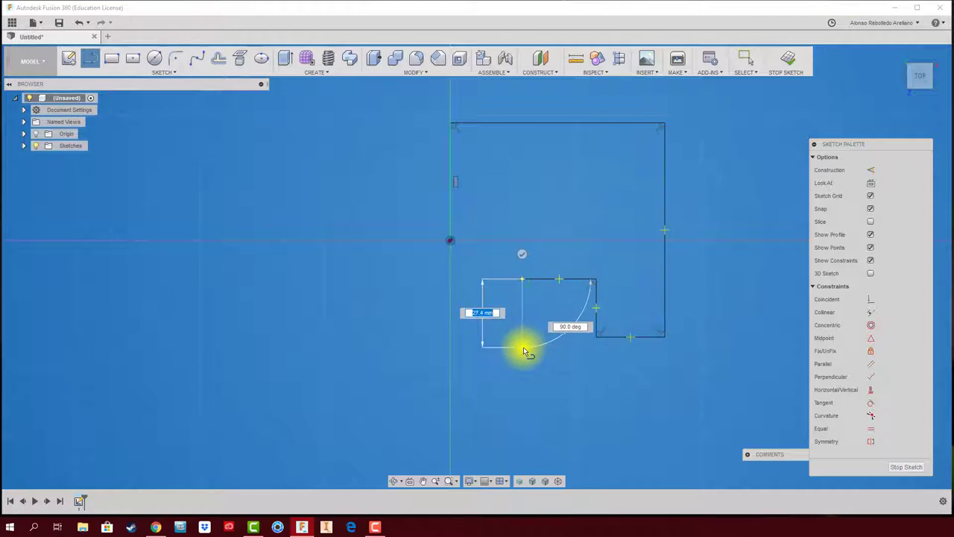
{"action": "left_click", "coordinate": [522, 337]}
Close the outline with a short bottom edge and a slanted edge back to the origin
{"action": "key", "text": "Escape"}
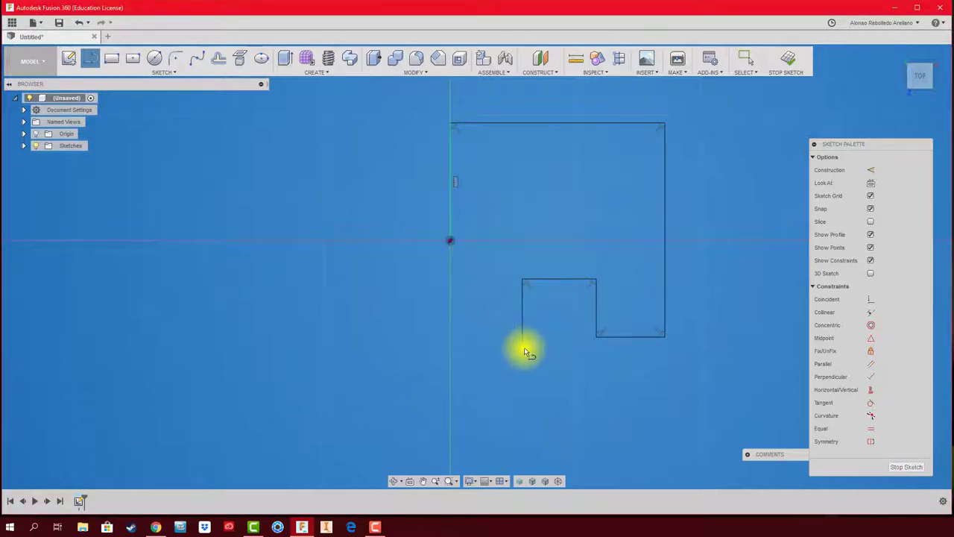
{"action": "left_click", "coordinate": [522, 346]}
{"action": "left_click", "coordinate": [483, 346]}
{"action": "left_click", "coordinate": [450, 240]}
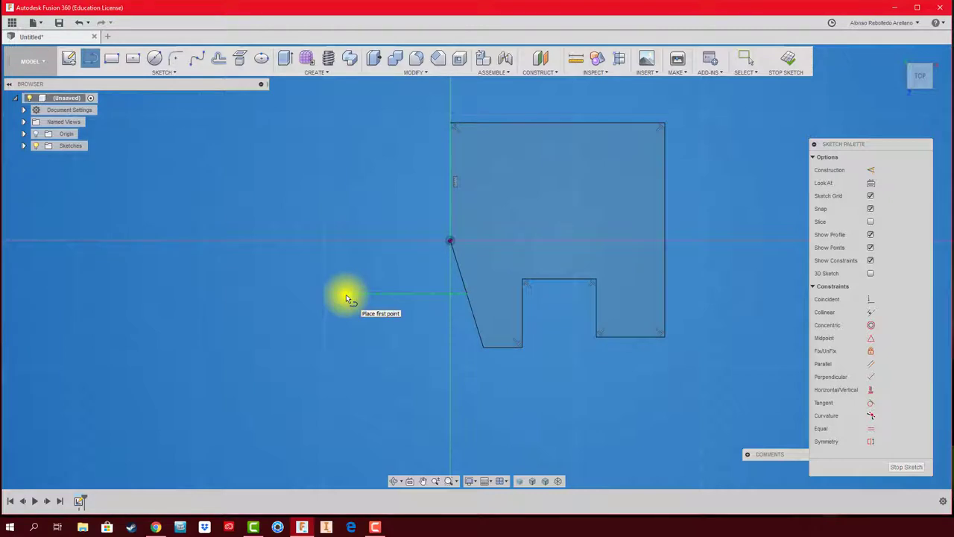
{"action": "mouse_move", "coordinate": [346, 293]}
{"action": "middle_mouse_down", "text": "shift"}
{"action": "mouse_move", "coordinate": [756, 145]}
{"action": "mouse_move", "coordinate": [780, 77]}
{"action": "middle_mouse_up", "text": "shift"}
Finish the sketch and extrude the notched profile 50 mm into a new solid body
{"action": "left_click", "coordinate": [786, 58]}
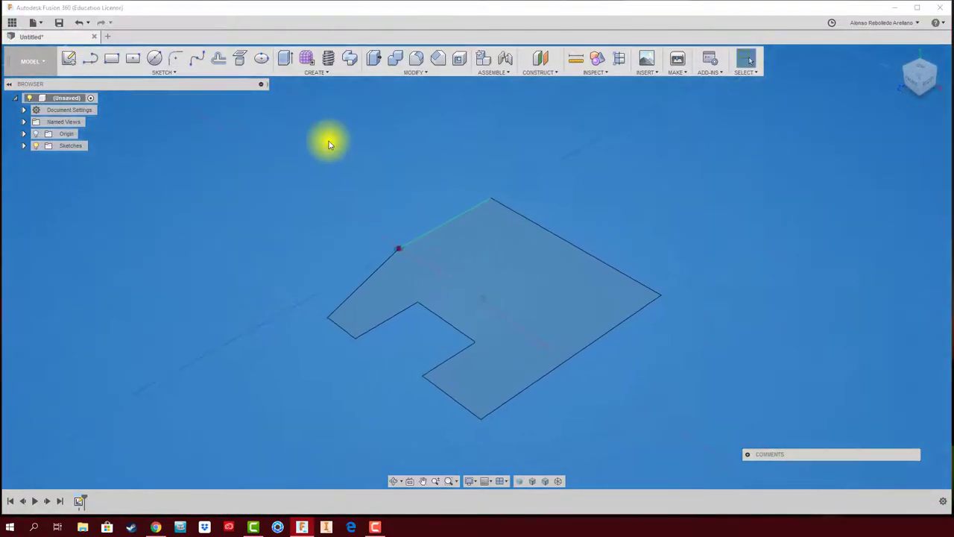
{"action": "key", "text": "e"}
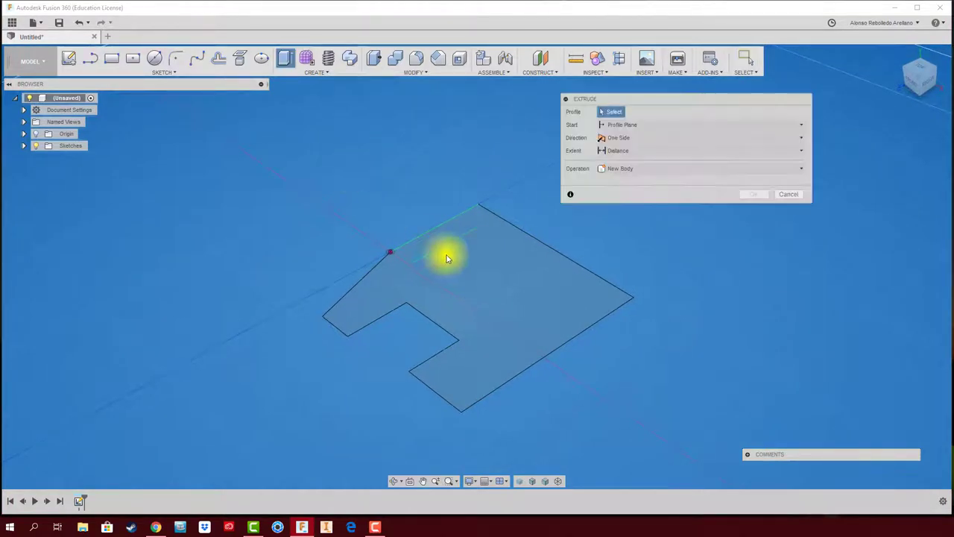
{"action": "left_click", "coordinate": [479, 279]}
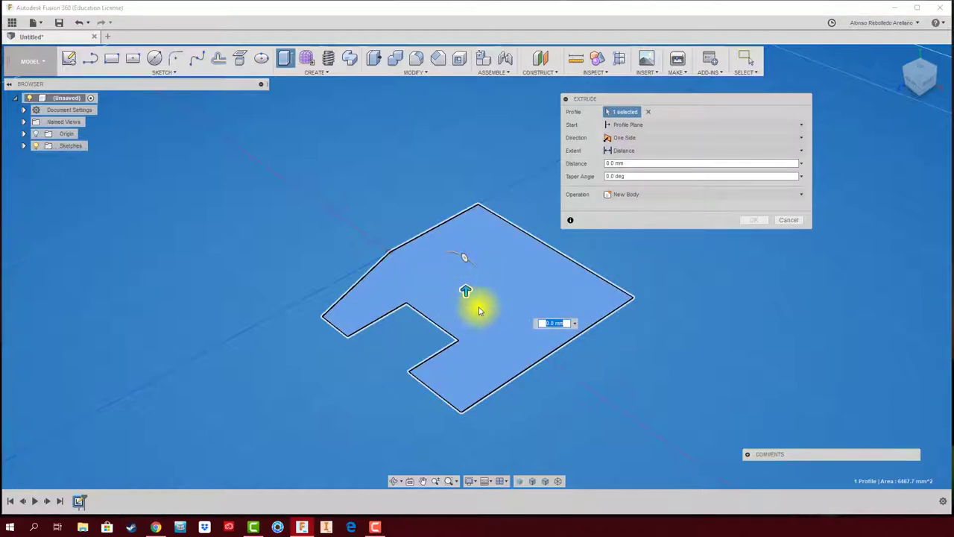
{"action": "mouse_move", "coordinate": [465, 291]}
{"action": "left_mouse_down"}
{"action": "mouse_move", "coordinate": [454, 203]}
{"action": "mouse_move", "coordinate": [472, 383]}
{"action": "mouse_move", "coordinate": [437, 96]}
{"action": "mouse_move", "coordinate": [437, 152]}
{"action": "left_mouse_up"}
{"action": "mouse_move", "coordinate": [438, 152]}
{"action": "middle_mouse_down", "text": "shift"}
{"action": "mouse_move", "coordinate": [462, 187]}
{"action": "mouse_move", "coordinate": [428, 190]}
{"action": "middle_mouse_up", "text": "shift"}
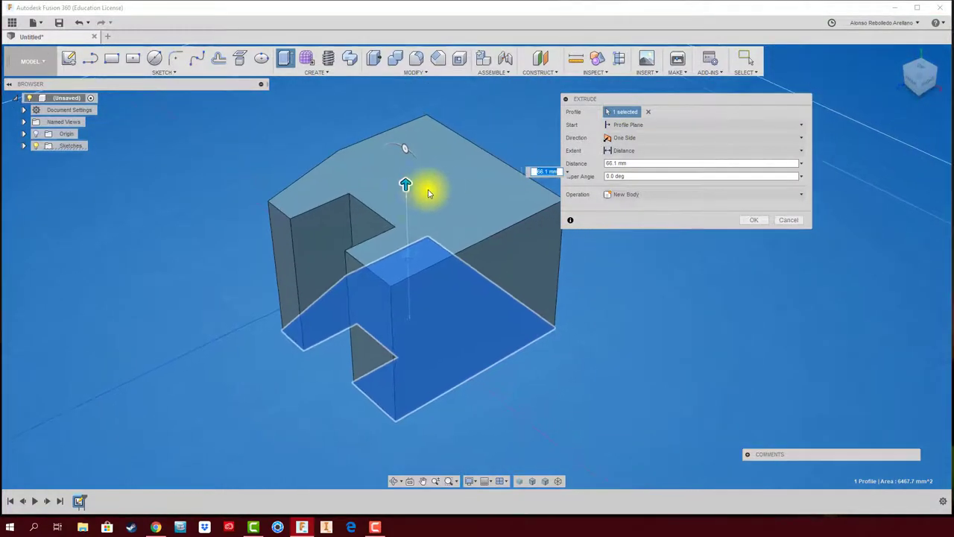
{"action": "mouse_move", "coordinate": [404, 183]}
{"action": "left_mouse_down"}
{"action": "mouse_move", "coordinate": [405, 149]}
{"action": "mouse_move", "coordinate": [411, 400]}
{"action": "mouse_move", "coordinate": [389, 175]}
{"action": "mouse_move", "coordinate": [405, 160]}
{"action": "left_mouse_up"}
{"action": "type", "text": "50"}
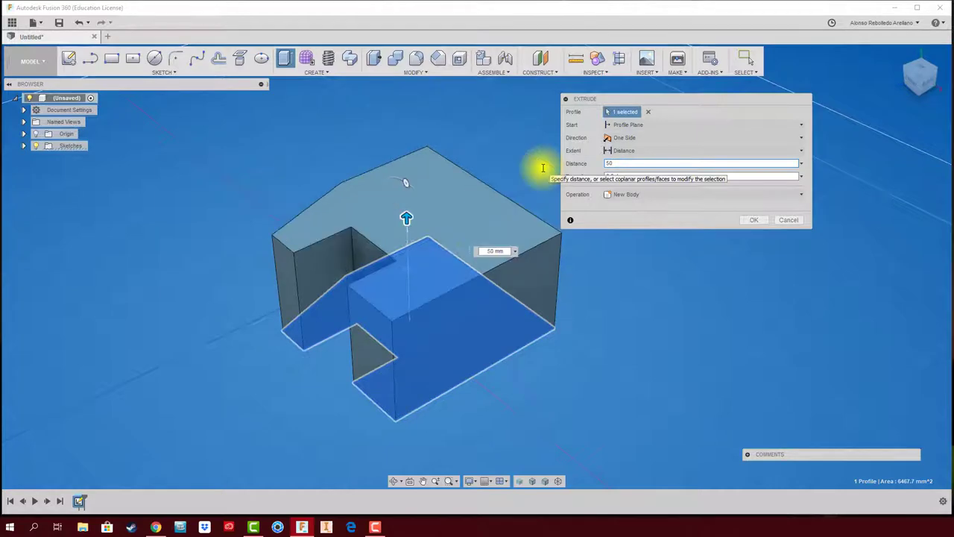
{"action": "left_click", "coordinate": [751, 220]}
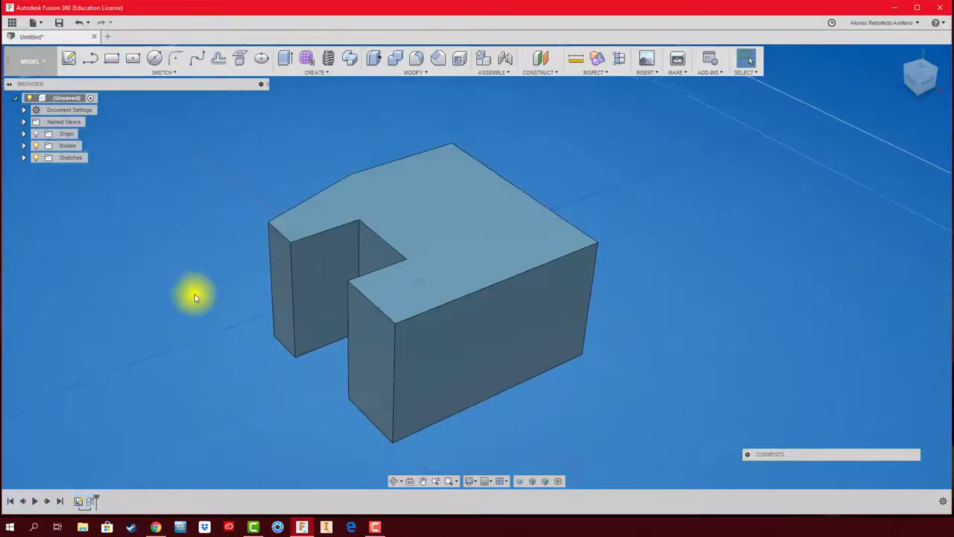
Reopen the Extrude feature from the timeline for editing
{"action": "right_click", "coordinate": [91, 503]}
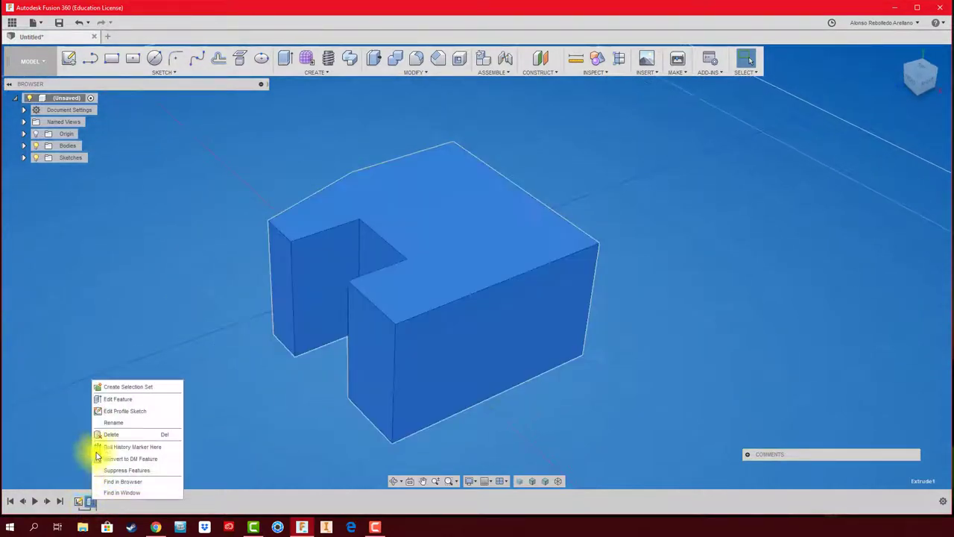
{"action": "left_click", "coordinate": [125, 400]}
{"action": "scroll", "coordinate": [545, 291], "scroll_direction": "down", "scroll_amount": 3}
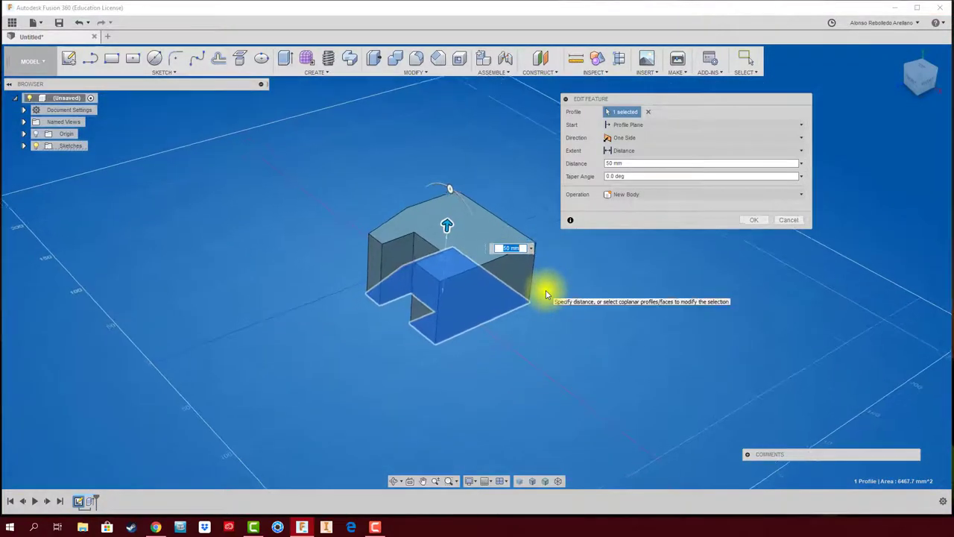
{"action": "middle_click_drag", "start_coordinate": [545, 292], "coordinate": [474, 216], "text": "shift"}
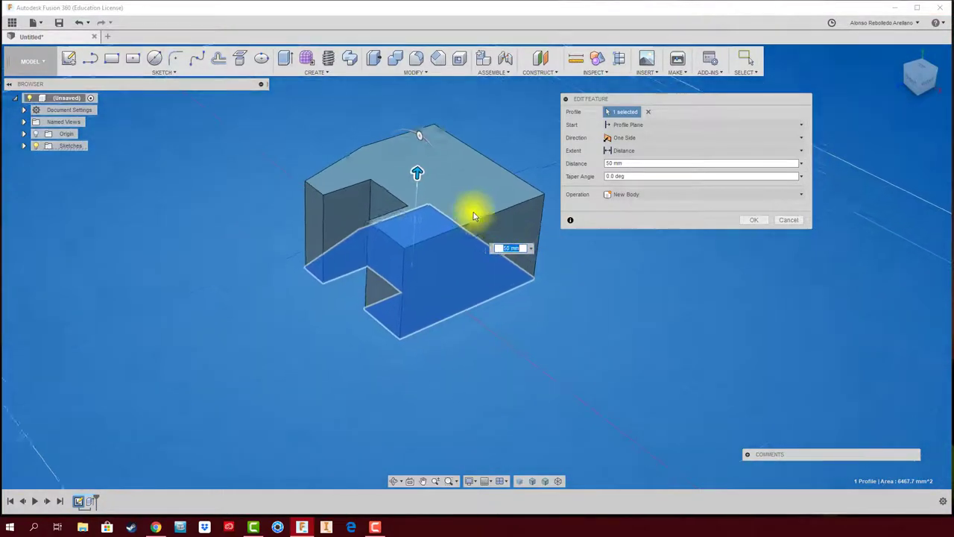
{"action": "left_click", "coordinate": [617, 97]}
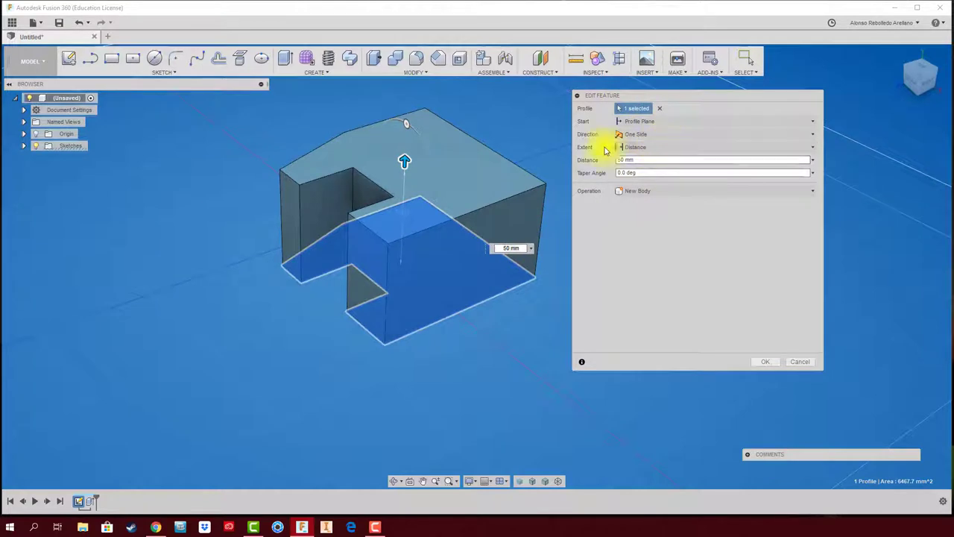
{"action": "left_click", "coordinate": [686, 148]}
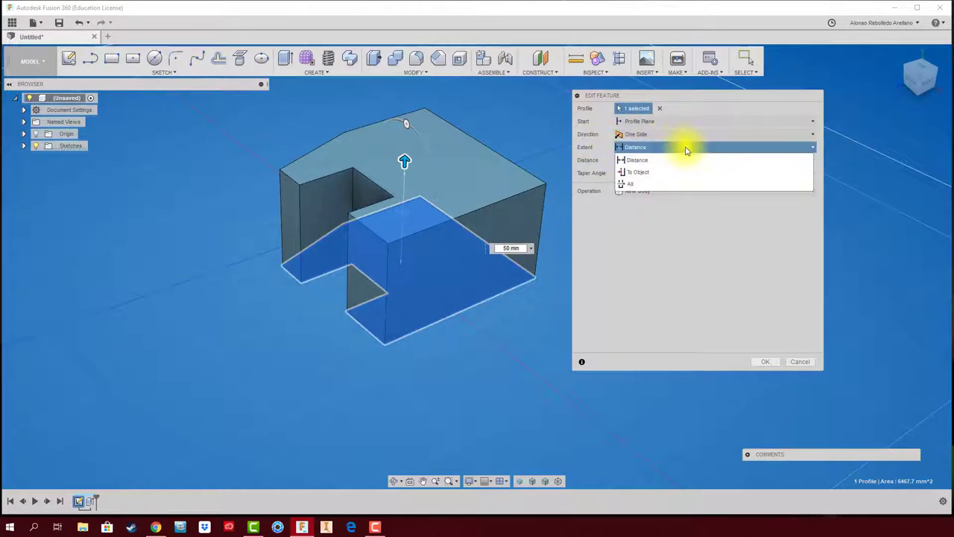
{"action": "left_click", "coordinate": [685, 138]}
Set the extrusion direction to Two Sides, with Side 2 at 96.1 mm downward
{"action": "left_click", "coordinate": [685, 134]}
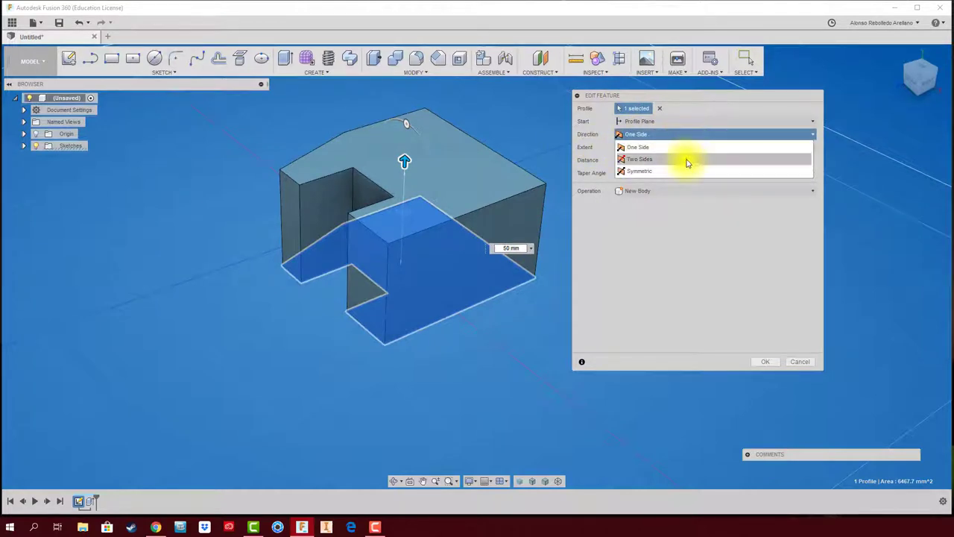
{"action": "left_click", "coordinate": [649, 161]}
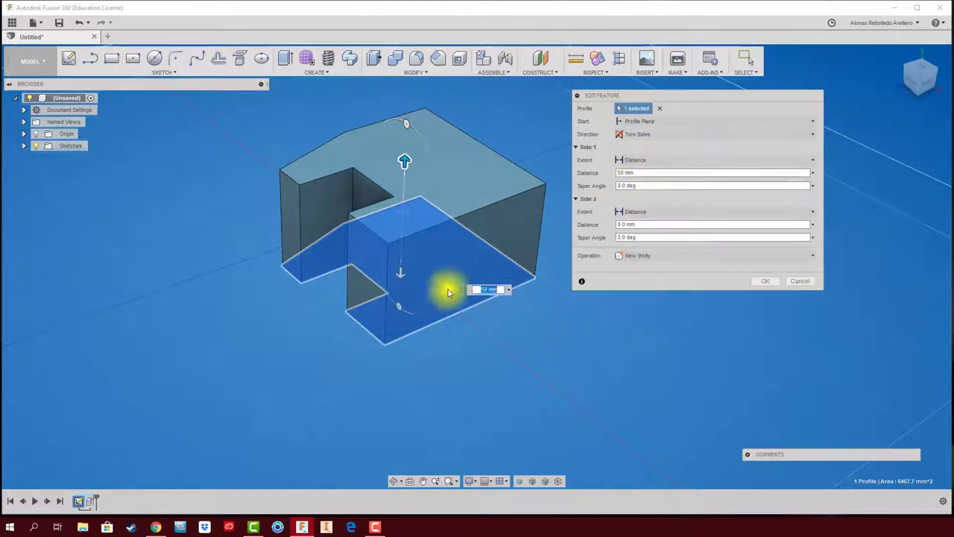
{"action": "left_click_drag", "start_coordinate": [398, 271], "coordinate": [394, 425]}
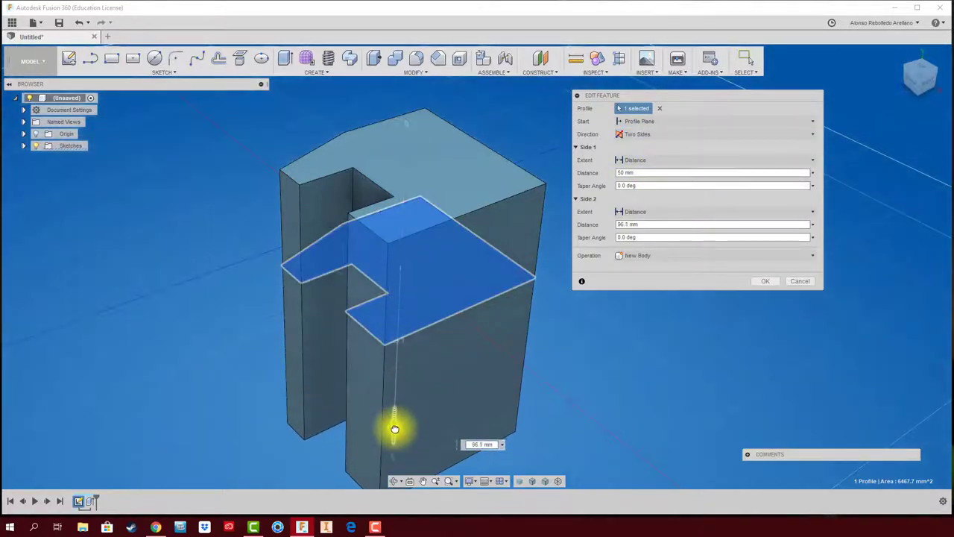
{"action": "middle_click_drag", "start_coordinate": [395, 426], "coordinate": [588, 347], "text": "shift"}
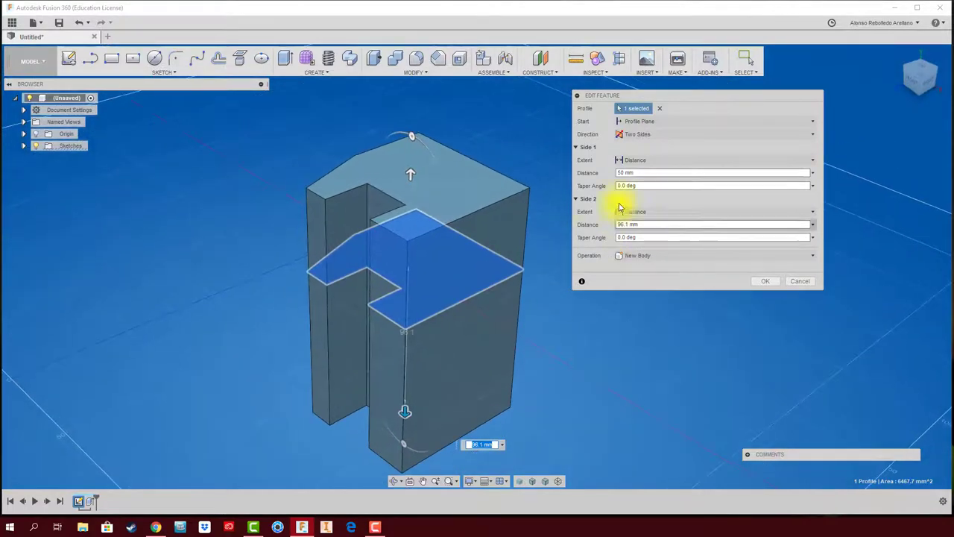
{"action": "left_click", "coordinate": [649, 134]}
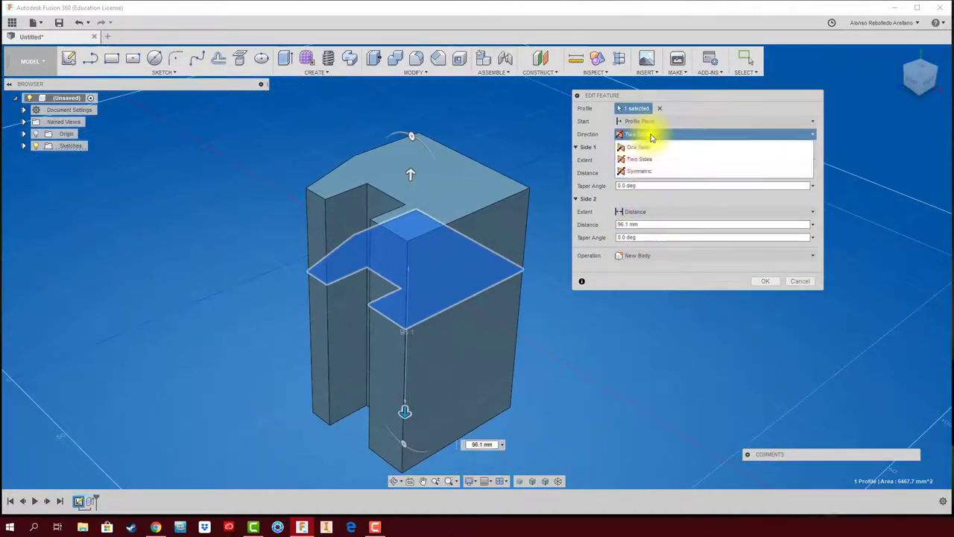
Try a symmetric whole-length extrusion at 132.4 mm, then switch it to One Side
{"action": "left_click", "coordinate": [645, 173]}
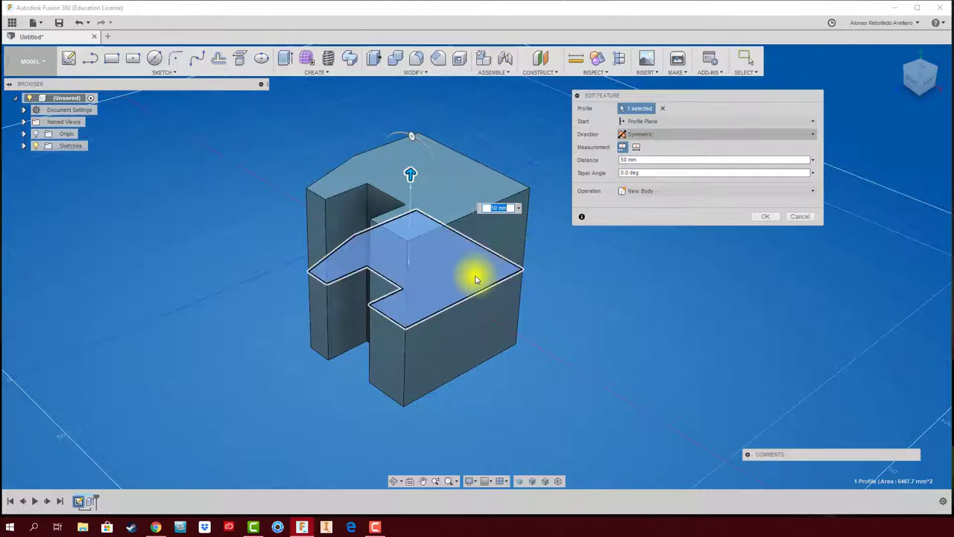
{"action": "left_click_drag", "start_coordinate": [410, 172], "coordinate": [410, 123]}
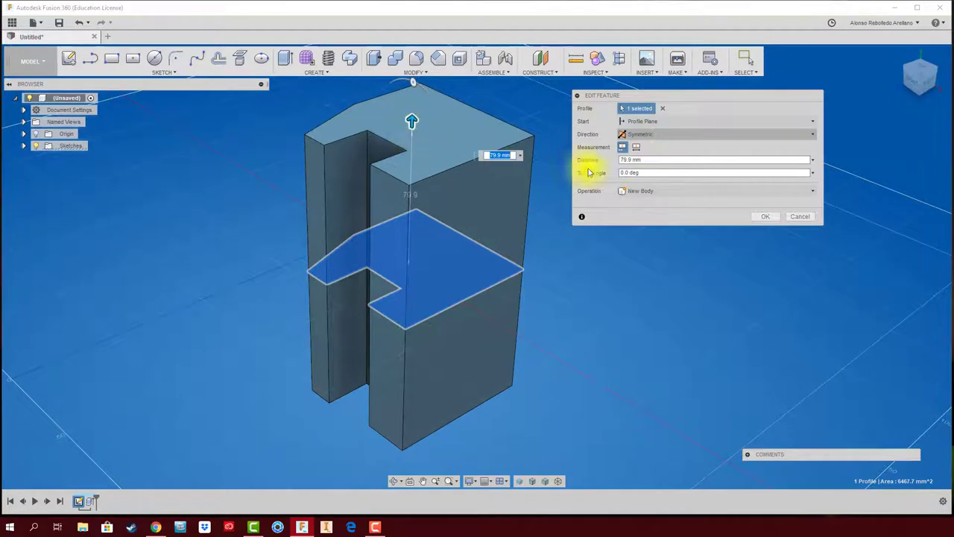
{"action": "left_click", "coordinate": [636, 148]}
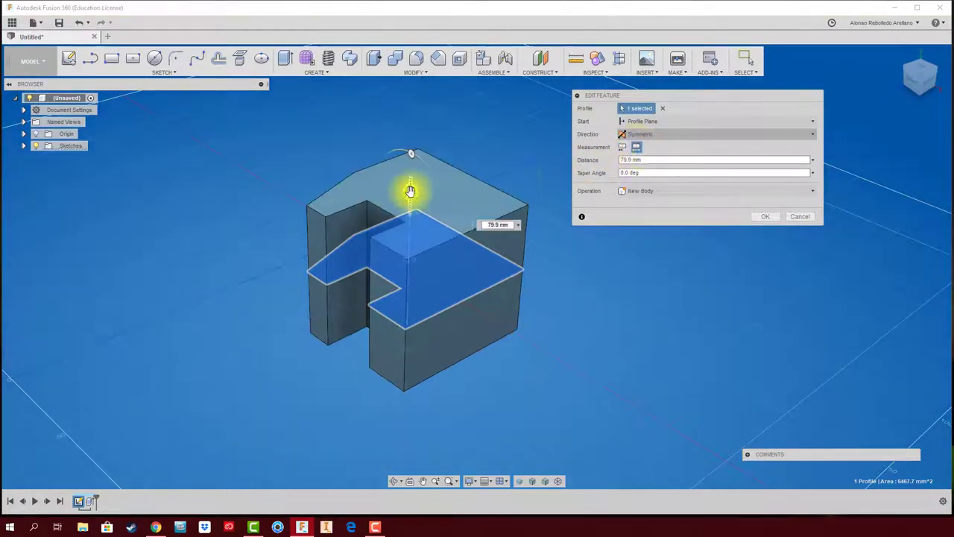
{"action": "mouse_move", "coordinate": [411, 192]}
{"action": "left_mouse_down"}
{"action": "mouse_move", "coordinate": [413, 145]}
{"action": "mouse_move", "coordinate": [415, 198]}
{"action": "mouse_move", "coordinate": [412, 129]}
{"action": "left_mouse_up"}
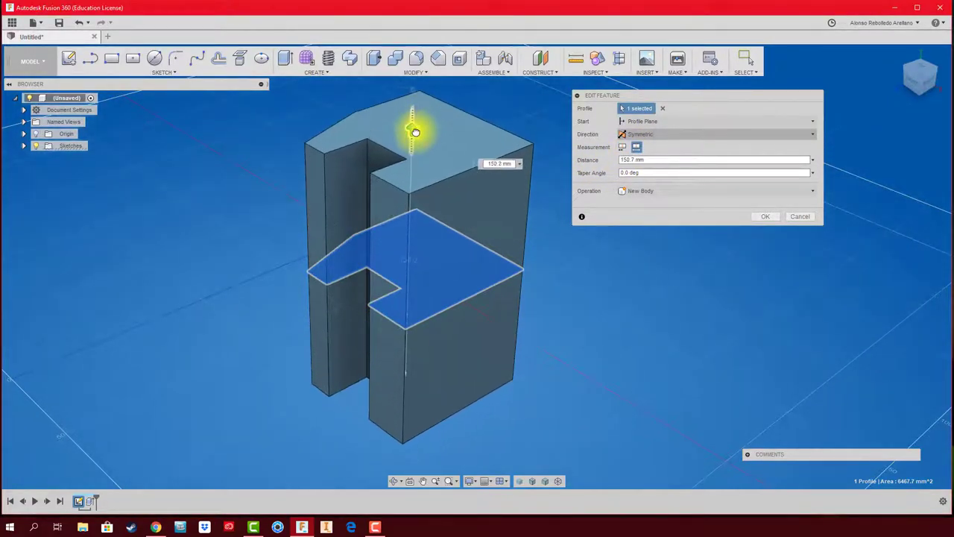
{"action": "left_click", "coordinate": [500, 164]}
{"action": "mouse_move", "coordinate": [413, 128]}
{"action": "left_mouse_down"}
{"action": "mouse_move", "coordinate": [411, 160]}
{"action": "mouse_move", "coordinate": [410, 145]}
{"action": "left_mouse_up"}
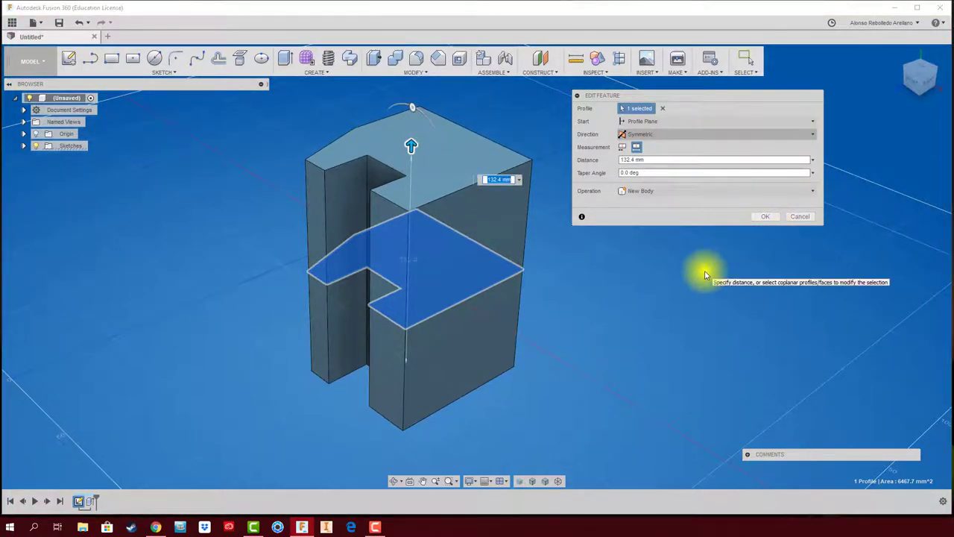
{"action": "left_click", "coordinate": [682, 137]}
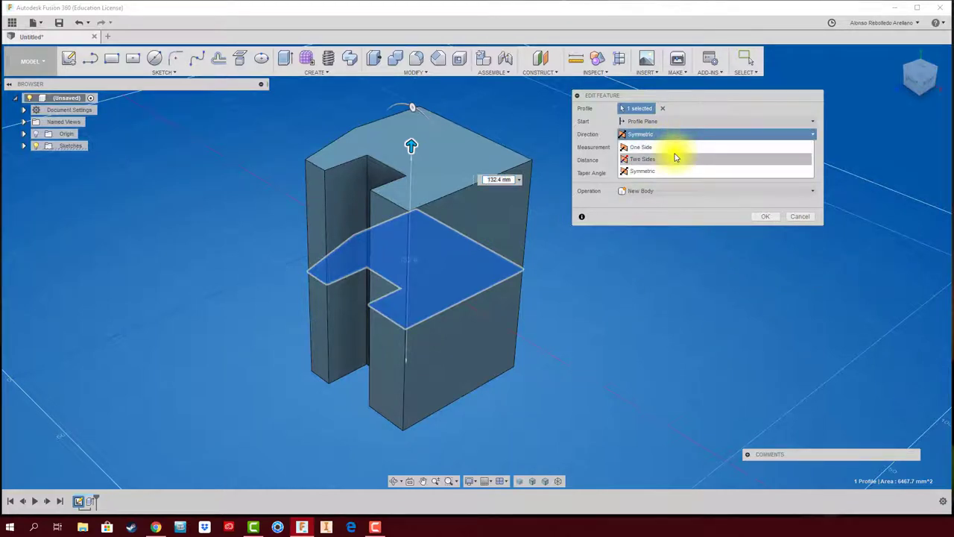
{"action": "left_click", "coordinate": [667, 147]}
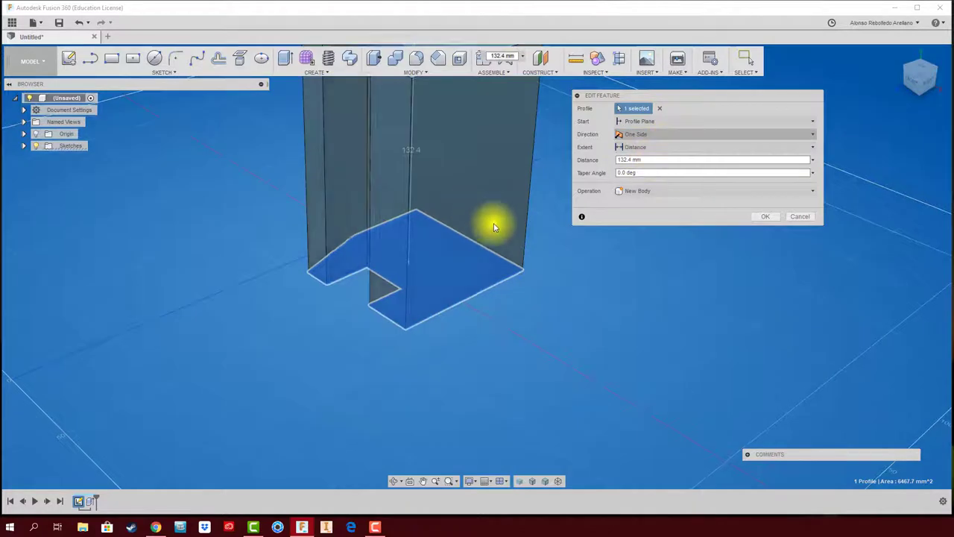
Set the block extrusion to 87.9 mm with a 5.0 deg outward taper
{"action": "mouse_move", "coordinate": [403, 182]}
{"action": "left_mouse_down"}
{"action": "mouse_move", "coordinate": [397, 253]}
{"action": "mouse_move", "coordinate": [399, 223]}
{"action": "left_mouse_up"}
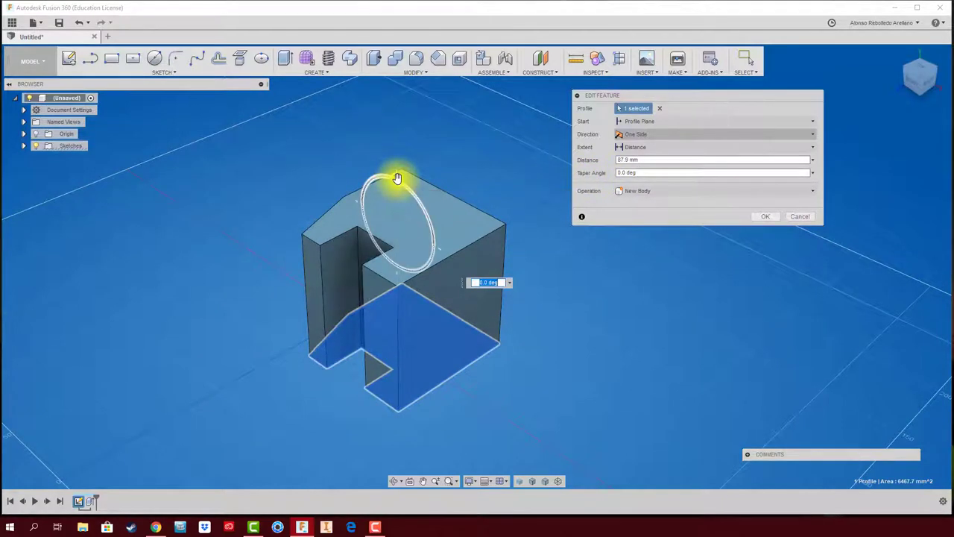
{"action": "left_click_drag", "start_coordinate": [398, 179], "coordinate": [395, 179]}
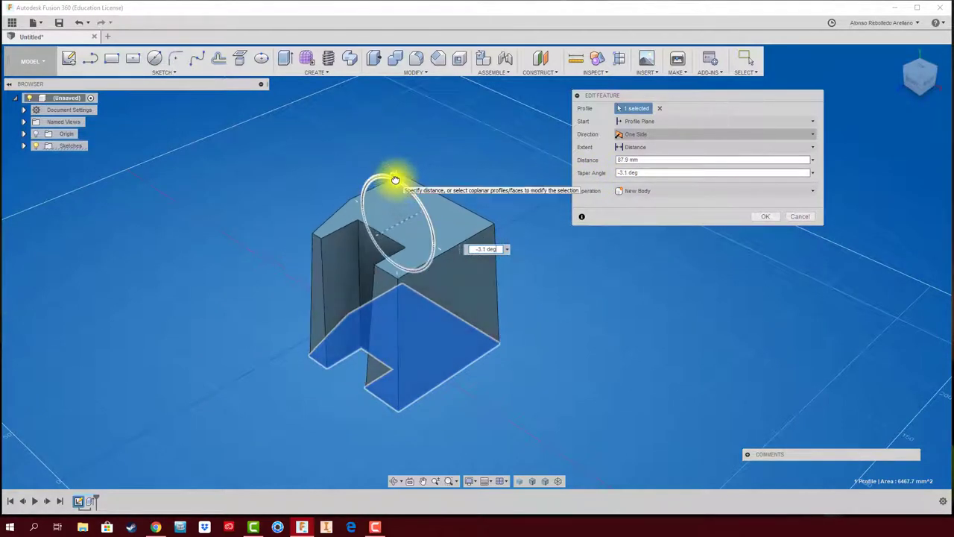
{"action": "left_click_drag", "start_coordinate": [395, 180], "coordinate": [562, 276]}
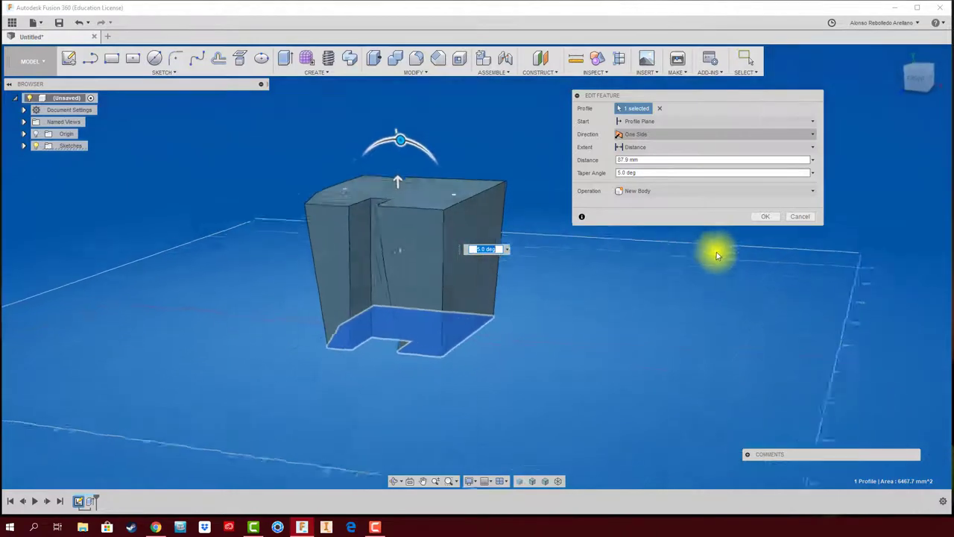
{"action": "left_click", "coordinate": [763, 217]}
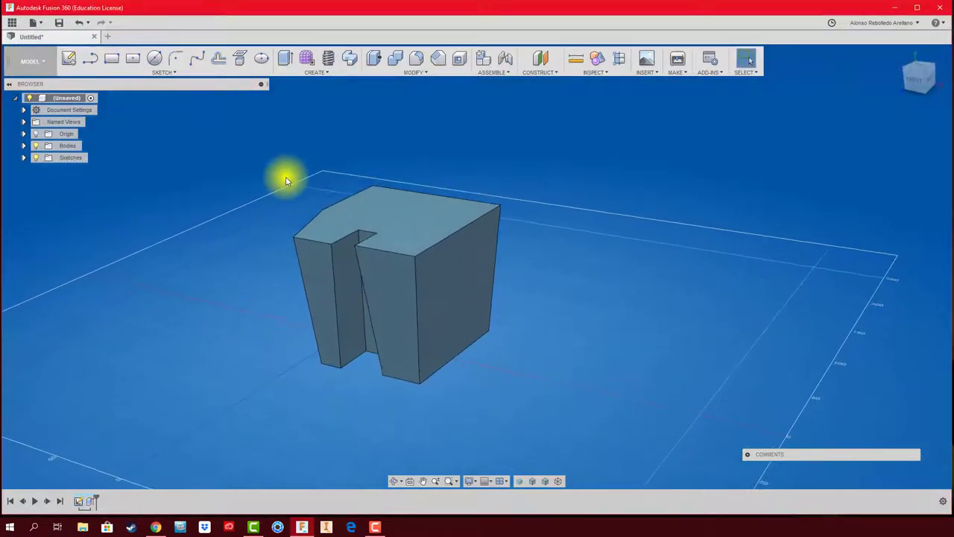
In a new design, sketch a center-diameter circle at the origin
{"action": "left_click", "coordinate": [111, 40]}
{"action": "left_click", "coordinate": [132, 59]}
{"action": "left_click", "coordinate": [473, 277]}
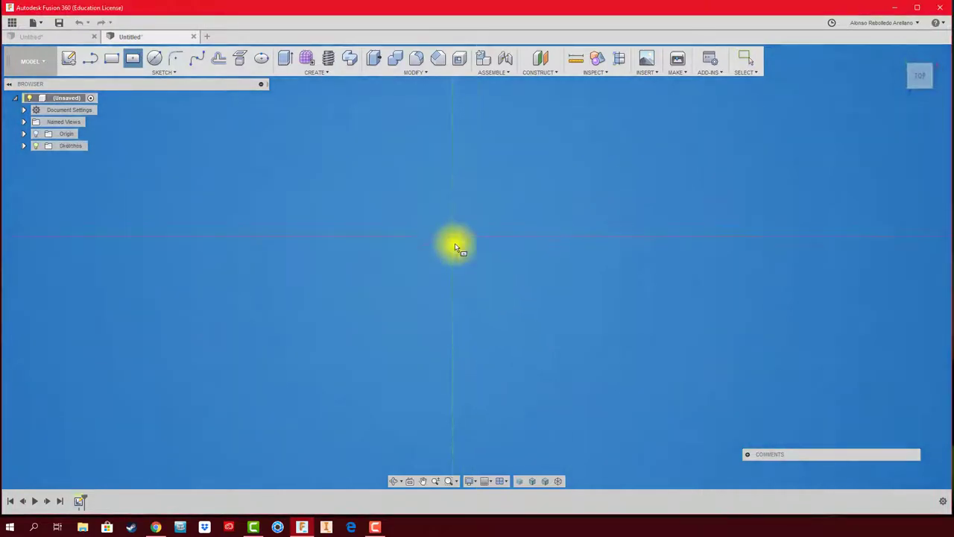
{"action": "key", "text": "c"}
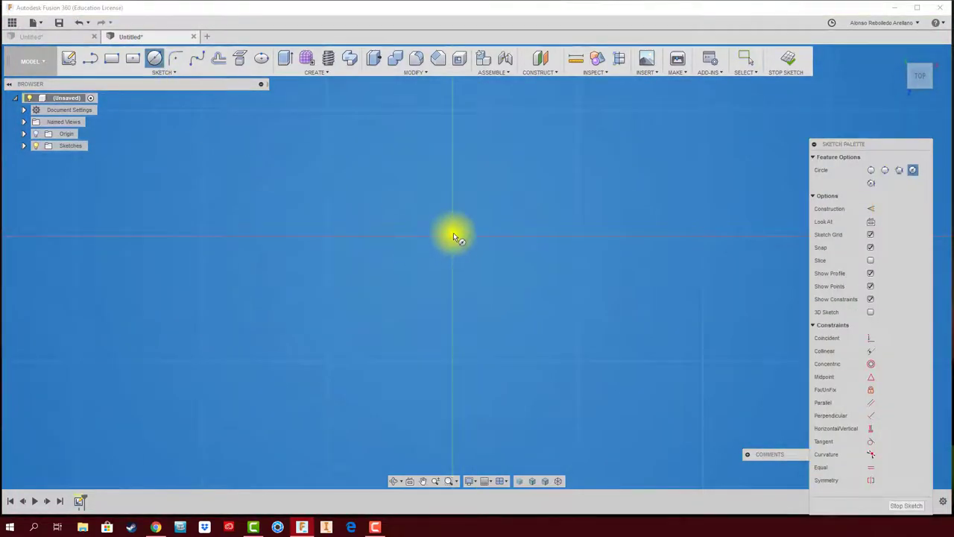
{"action": "left_click", "coordinate": [452, 235]}
{"action": "left_click", "coordinate": [535, 265]}
{"action": "mouse_move", "coordinate": [514, 278]}
{"action": "middle_mouse_down", "text": "shift"}
{"action": "mouse_move", "coordinate": [485, 271]}
{"action": "mouse_move", "coordinate": [532, 217]}
{"action": "mouse_move", "coordinate": [379, 110]}
{"action": "middle_mouse_up", "text": "shift"}
Extrude the circle 42.7 mm with a 22.8 degree taper
{"action": "left_click", "coordinate": [286, 58]}
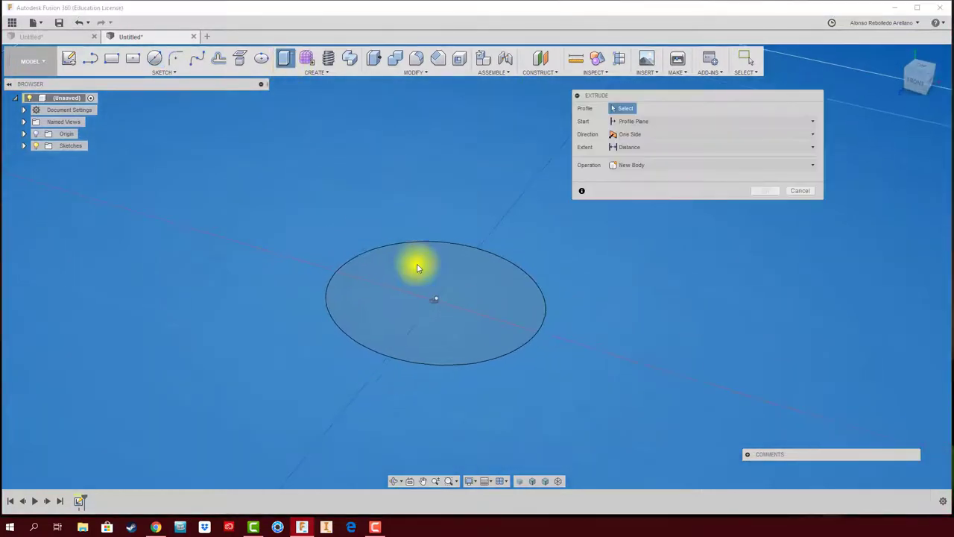
{"action": "left_click", "coordinate": [444, 280]}
{"action": "left_click_drag", "start_coordinate": [439, 289], "coordinate": [427, 174]}
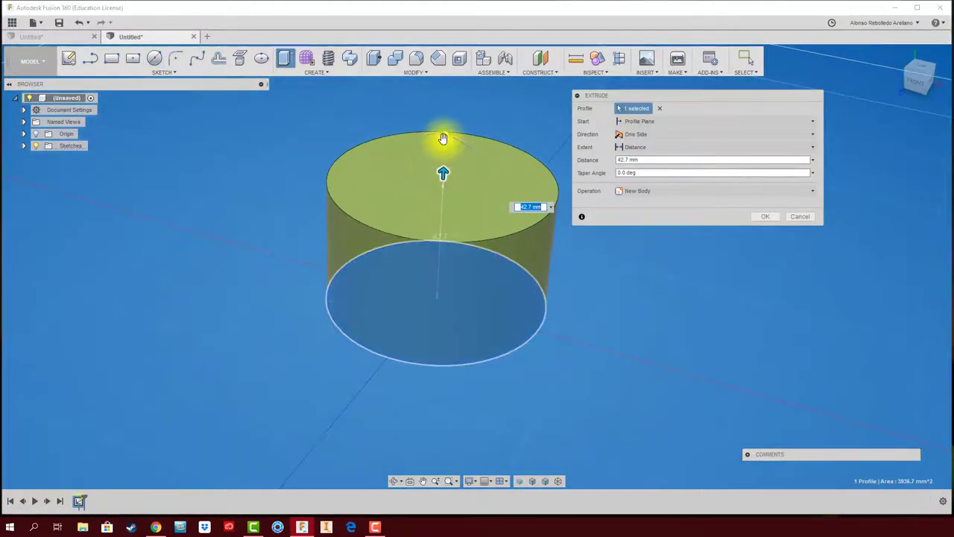
{"action": "left_click_drag", "start_coordinate": [447, 137], "coordinate": [465, 143]}
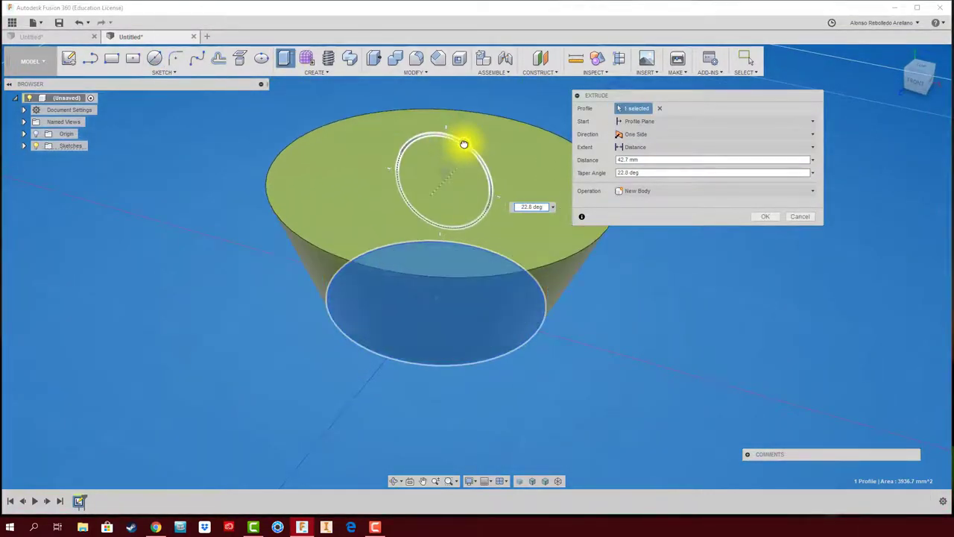
Try a Two Sides extrusion with a 66.2 mm, 45-degree lower side, then cancel it
{"action": "left_click", "coordinate": [661, 137]}
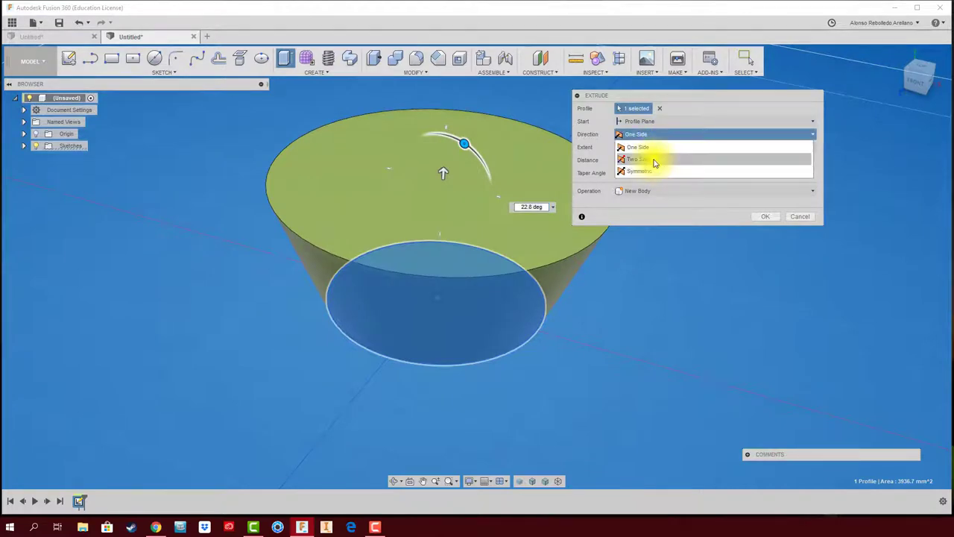
{"action": "left_click", "coordinate": [653, 158]}
{"action": "mouse_move", "coordinate": [448, 300]}
{"action": "left_mouse_down"}
{"action": "mouse_move", "coordinate": [447, 365]}
{"action": "mouse_move", "coordinate": [473, 403]}
{"action": "left_mouse_up"}
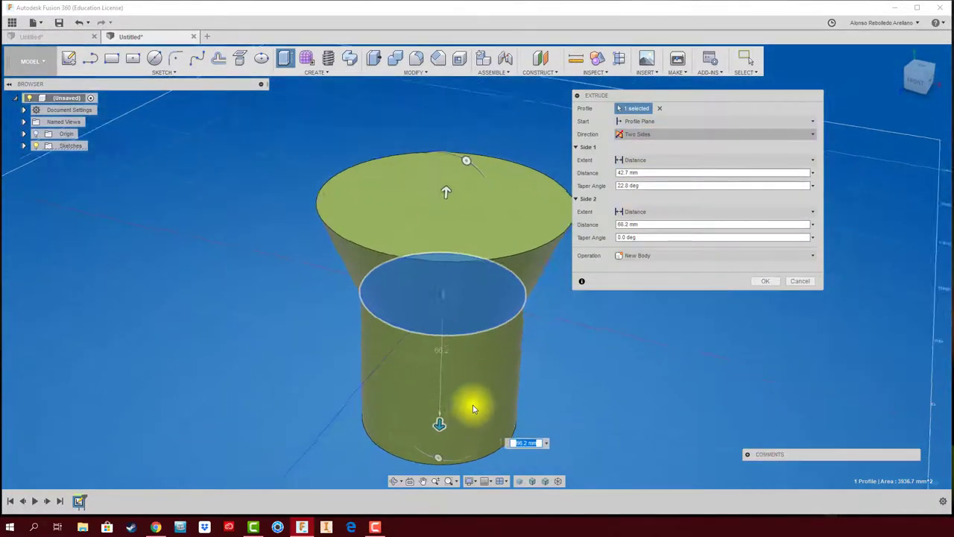
{"action": "mouse_move", "coordinate": [473, 403]}
{"action": "middle_mouse_down", "text": "shift"}
{"action": "mouse_move", "coordinate": [390, 175]}
{"action": "mouse_move", "coordinate": [350, 171]}
{"action": "middle_mouse_up", "text": "shift"}
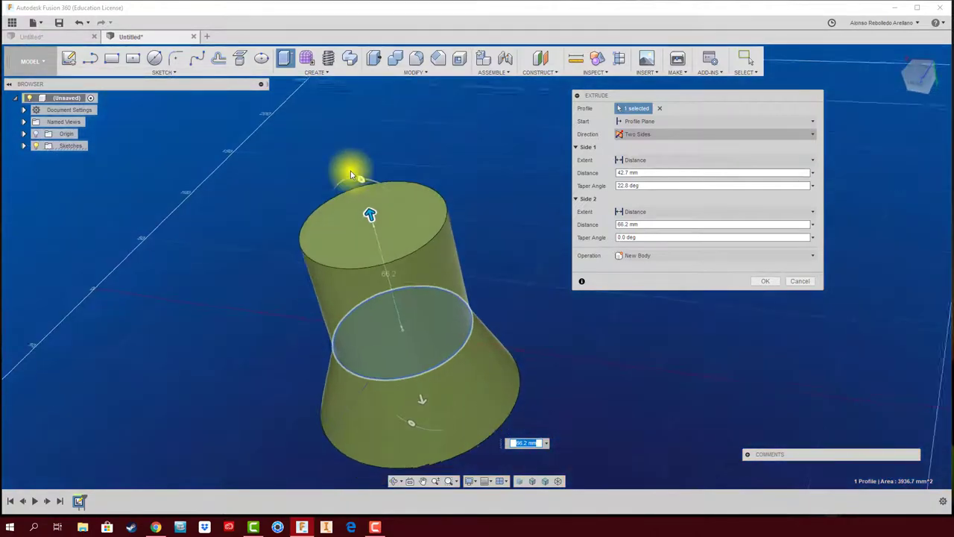
{"action": "left_click_drag", "start_coordinate": [375, 181], "coordinate": [421, 279]}
{"action": "mouse_move", "coordinate": [421, 278]}
{"action": "middle_mouse_down", "text": "shift"}
{"action": "mouse_move", "coordinate": [511, 337]}
{"action": "mouse_move", "coordinate": [528, 298]}
{"action": "mouse_move", "coordinate": [442, 351]}
{"action": "mouse_move", "coordinate": [383, 368]}
{"action": "middle_mouse_up", "text": "shift"}
{"action": "middle_click_drag", "start_coordinate": [544, 384], "coordinate": [717, 320], "text": "shift"}
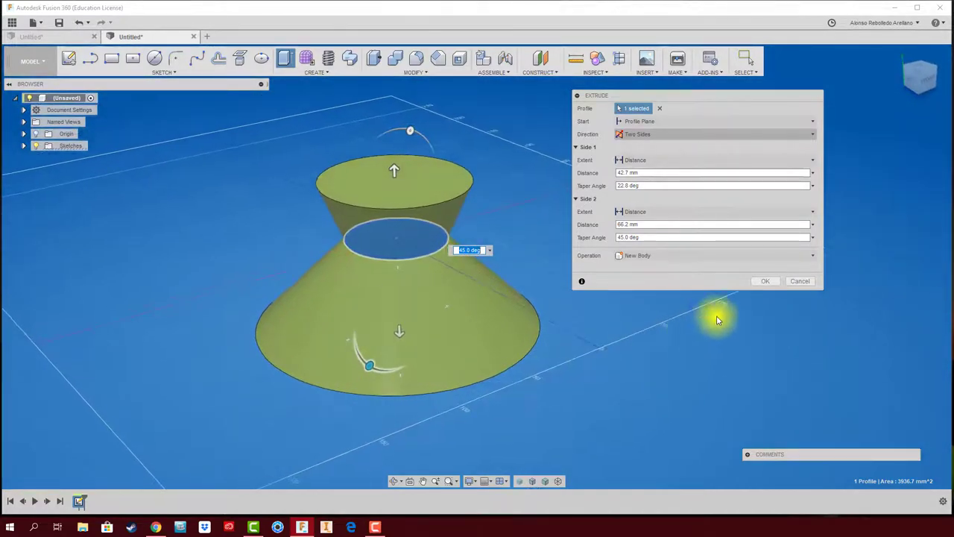
{"action": "left_click", "coordinate": [791, 286]}
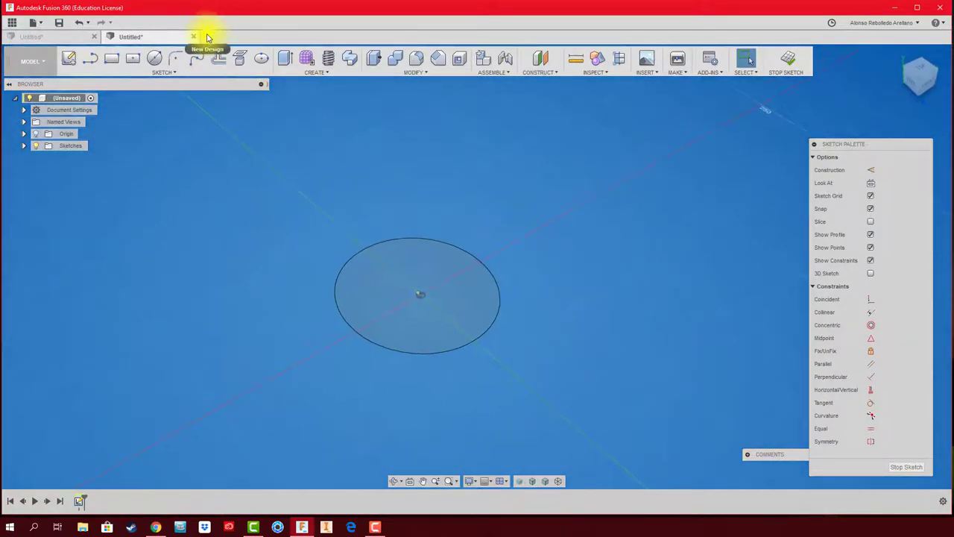
In another new design, sketch a center rectangle on the origin plane
{"action": "left_click", "coordinate": [207, 36]}
{"action": "left_click", "coordinate": [133, 58]}
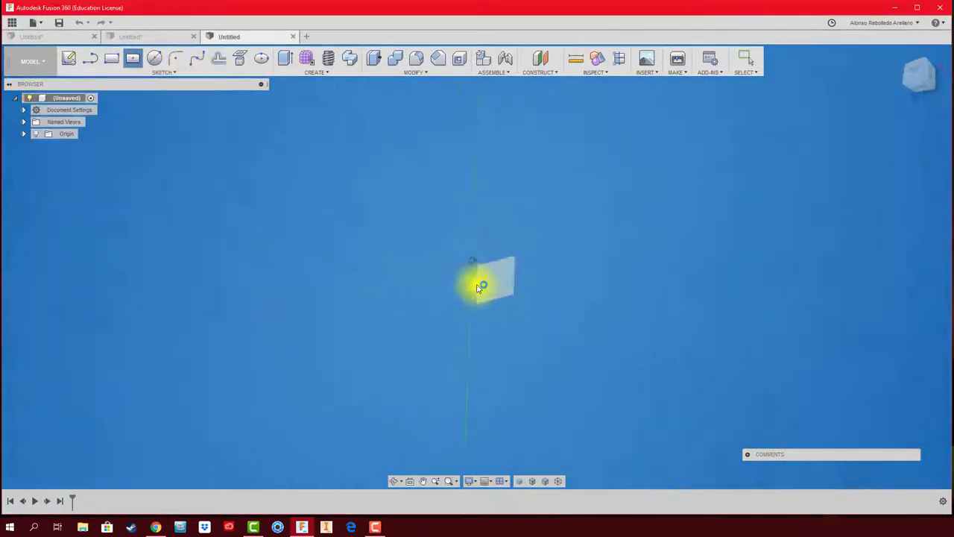
{"action": "left_click", "coordinate": [479, 287]}
{"action": "left_click", "coordinate": [456, 237]}
{"action": "left_click", "coordinate": [638, 301]}
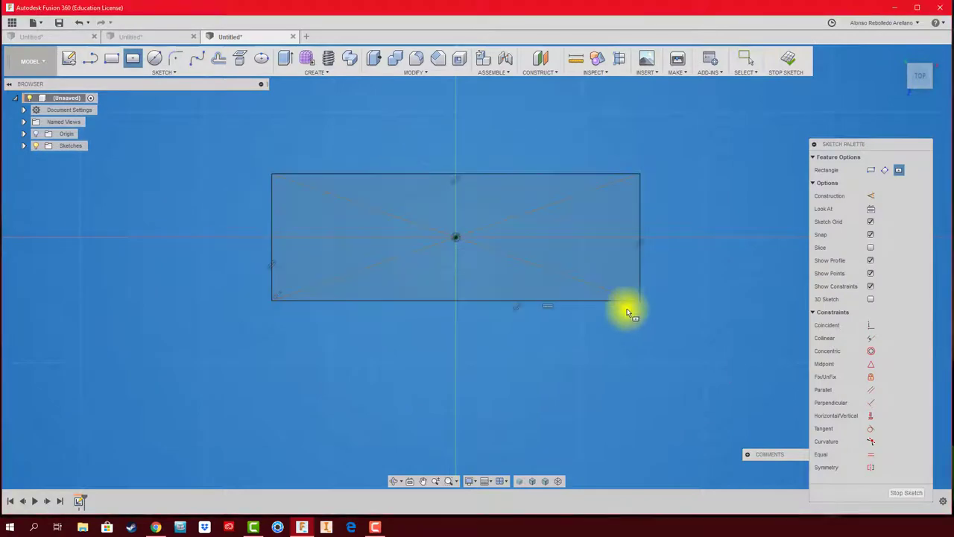
{"action": "key", "text": "F6"}
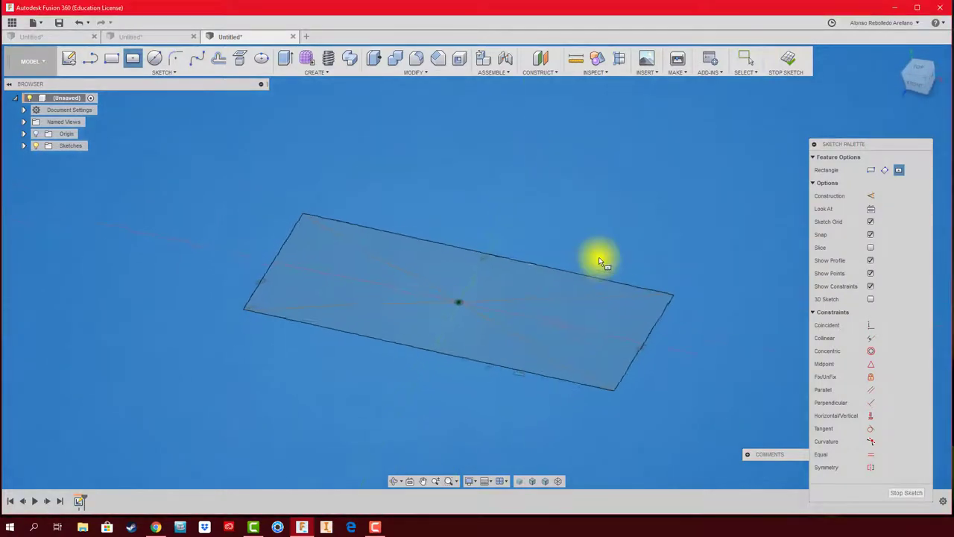
Extrude the rectangle 57.5 mm into a solid block
{"action": "left_click", "coordinate": [284, 60]}
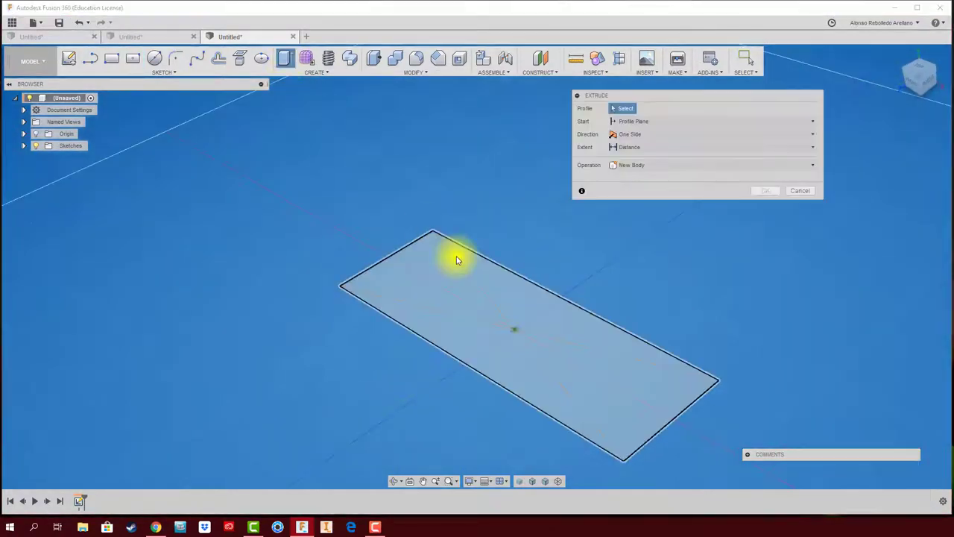
{"action": "left_click", "coordinate": [462, 268]}
{"action": "mouse_move", "coordinate": [512, 320]}
{"action": "left_mouse_down"}
{"action": "mouse_move", "coordinate": [506, 229]}
{"action": "mouse_move", "coordinate": [492, 192]}
{"action": "left_mouse_up"}
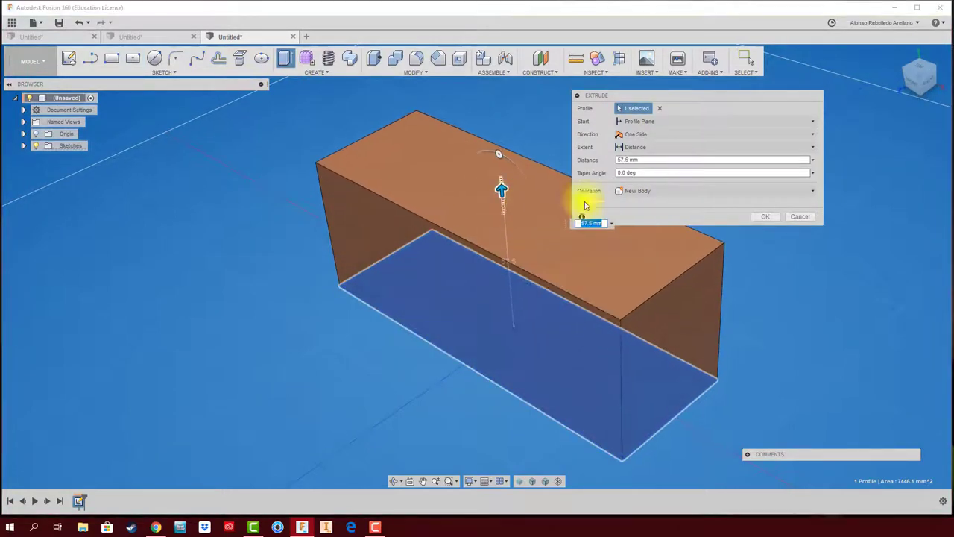
{"action": "left_click", "coordinate": [764, 217]}
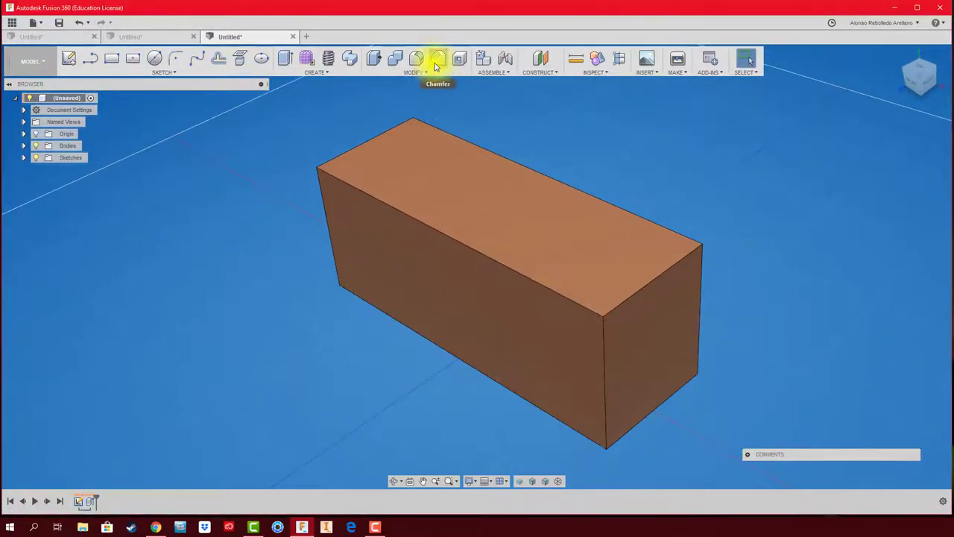
Chamfer the block's long top edge by 20 mm
{"action": "left_click", "coordinate": [437, 60]}
{"action": "left_click", "coordinate": [421, 223]}
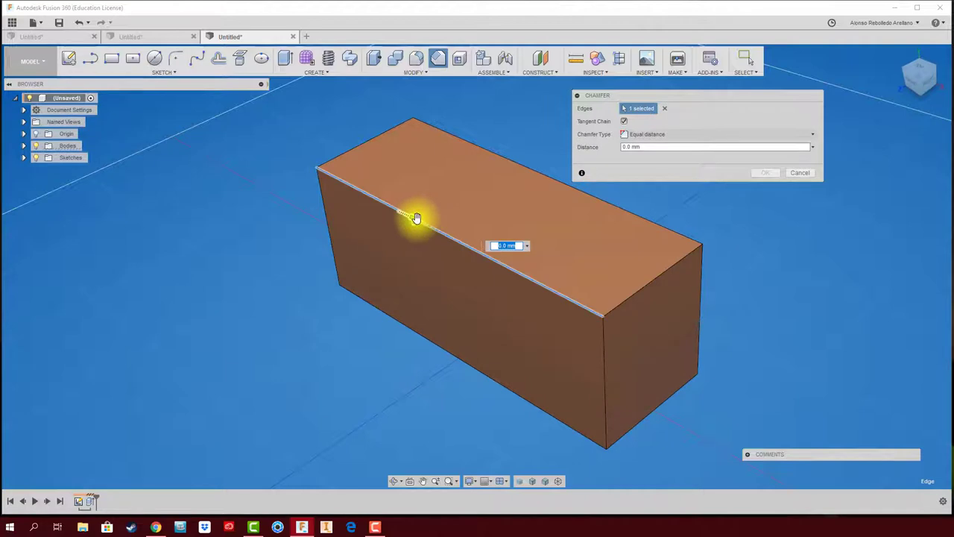
{"action": "left_click_drag", "start_coordinate": [415, 217], "coordinate": [437, 228]}
{"action": "left_click", "coordinate": [761, 176]}
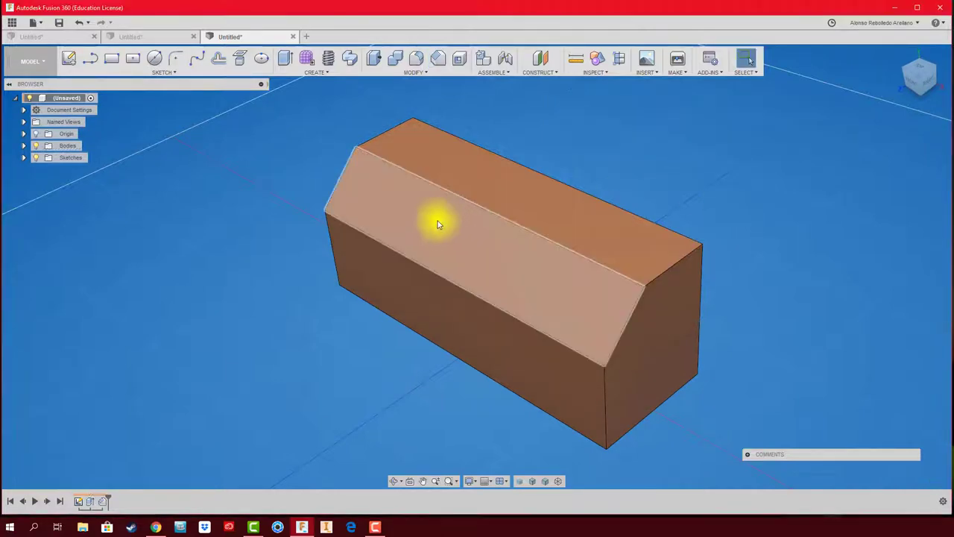
Sketch a small circle on the block's face
{"action": "left_click", "coordinate": [156, 63]}
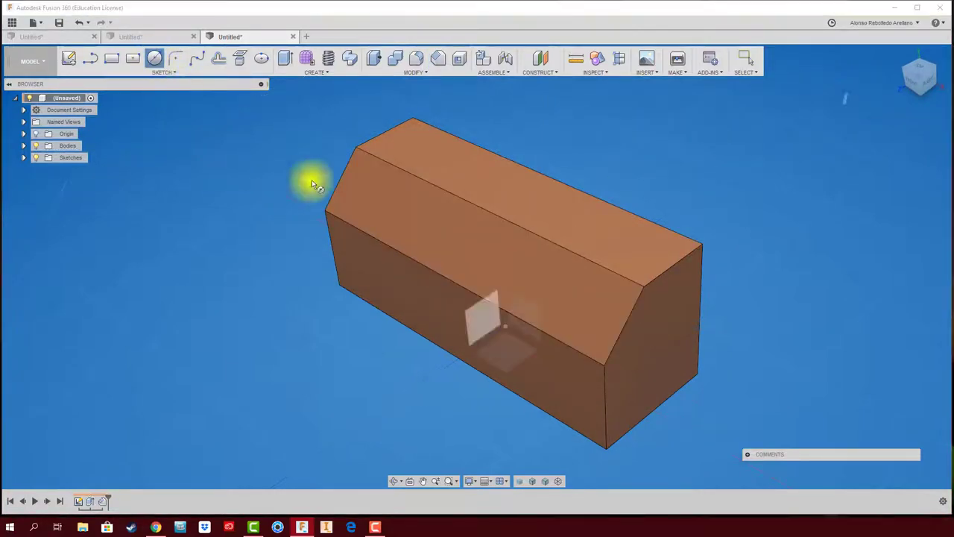
{"action": "left_click", "coordinate": [405, 214]}
{"action": "left_click", "coordinate": [456, 274]}
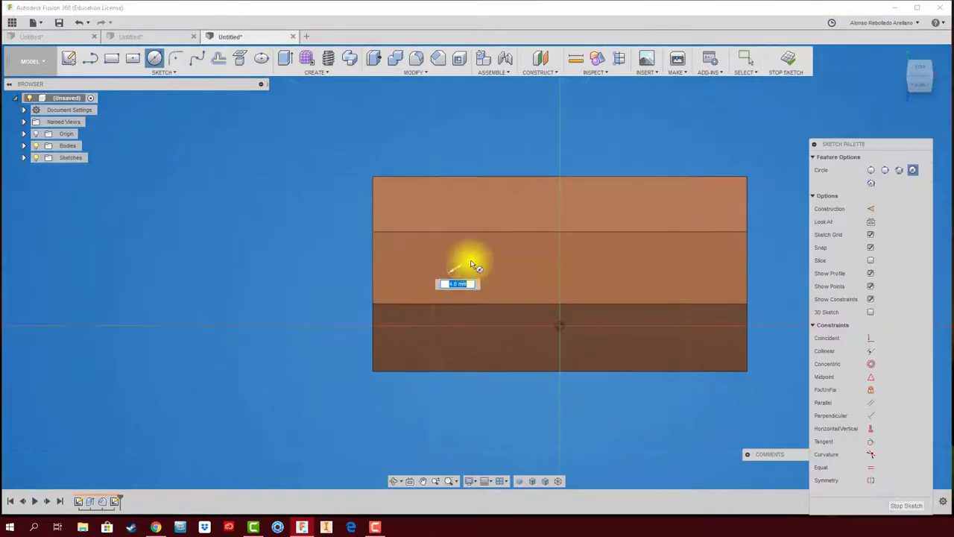
{"action": "left_click", "coordinate": [468, 269]}
{"action": "mouse_move", "coordinate": [468, 269]}
{"action": "middle_mouse_down", "text": "shift"}
{"action": "mouse_move", "coordinate": [489, 276]}
{"action": "mouse_move", "coordinate": [382, 231]}
{"action": "middle_mouse_up", "text": "shift"}
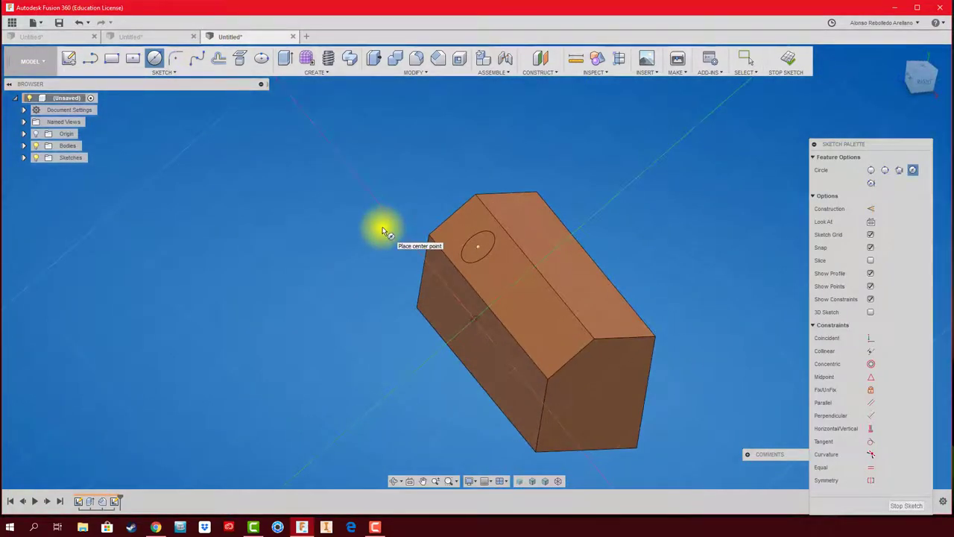
Extrude the circle 74.5 mm as a joined rod
{"action": "left_click", "coordinate": [285, 59]}
{"action": "left_click", "coordinate": [472, 244]}
{"action": "left_click_drag", "start_coordinate": [472, 244], "coordinate": [357, 175]}
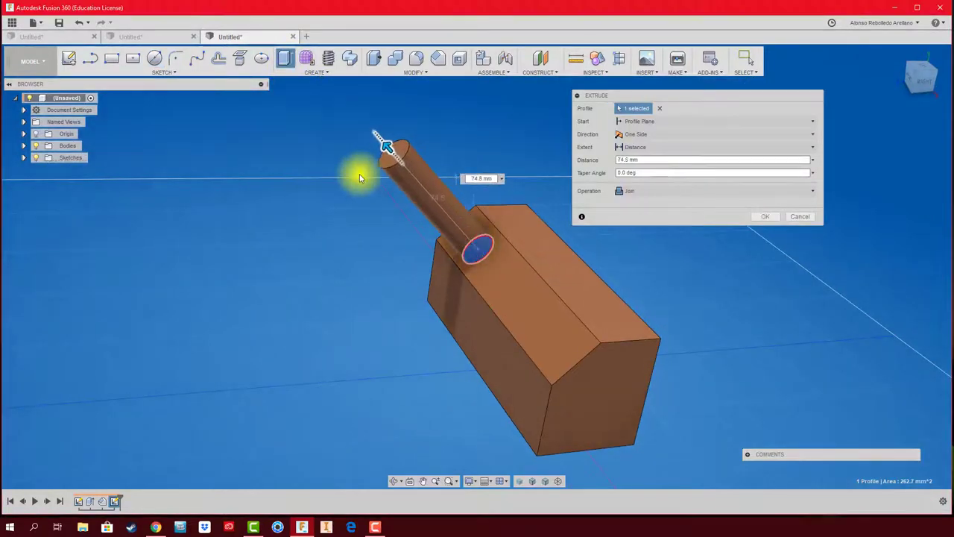
{"action": "middle_click_drag", "start_coordinate": [320, 305], "coordinate": [431, 299], "text": "shift"}
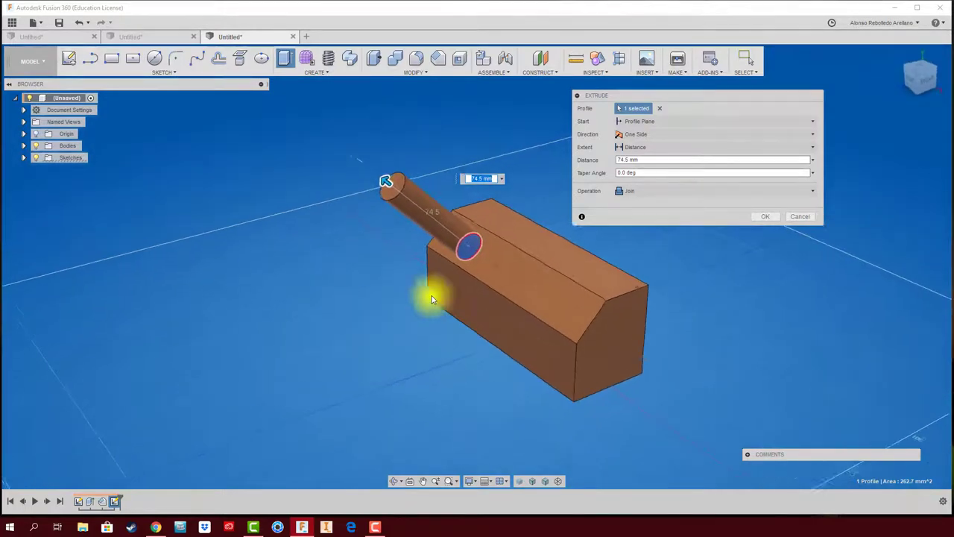
{"action": "left_click", "coordinate": [768, 216]}
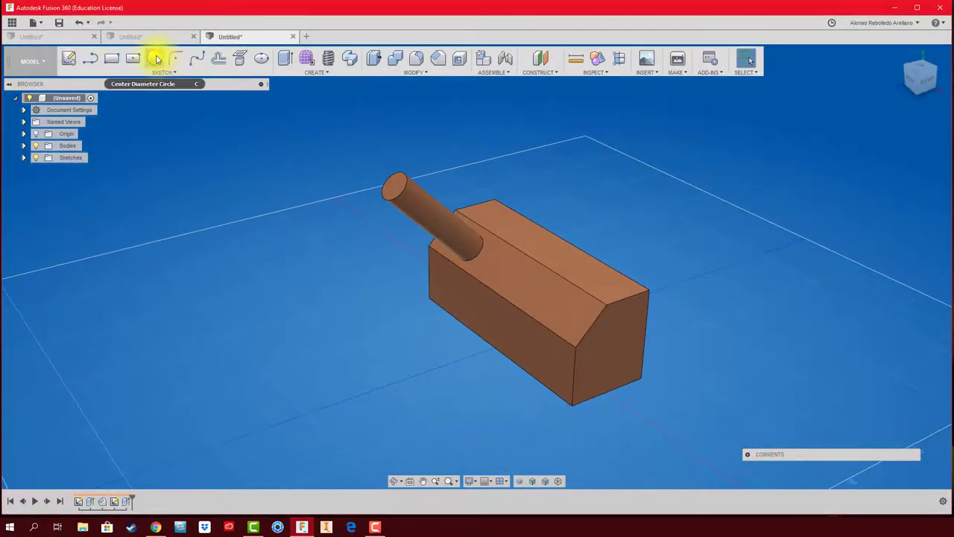
Sketch a center rectangle on the rod's face, beside the rod
{"action": "left_click", "coordinate": [157, 59]}
{"action": "left_click", "coordinate": [132, 60]}
{"action": "left_click", "coordinate": [547, 309]}
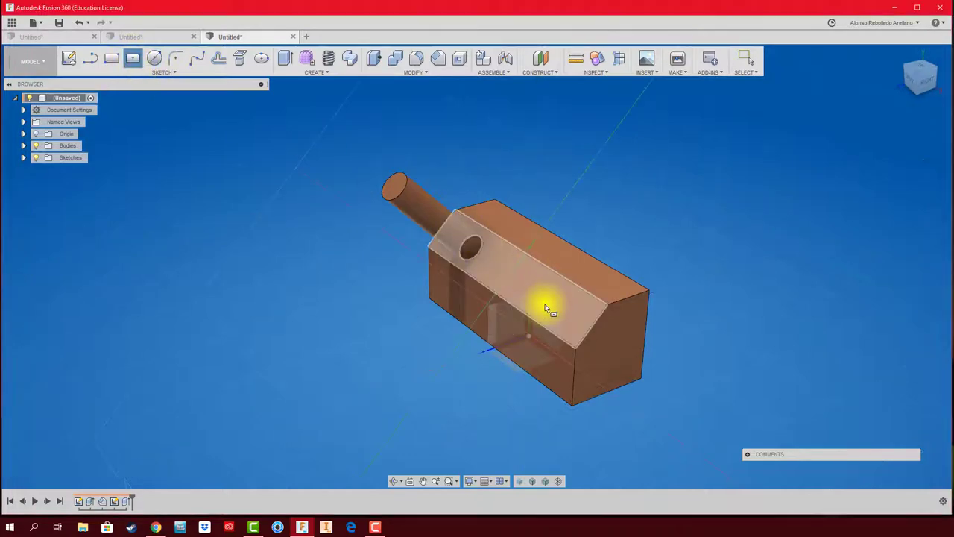
{"action": "left_click", "coordinate": [424, 248]}
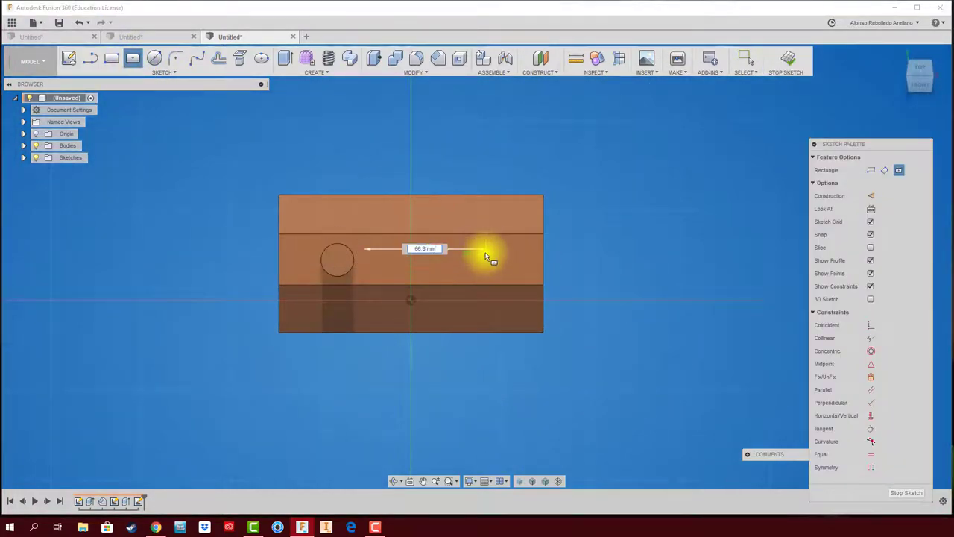
{"action": "left_click", "coordinate": [486, 256]}
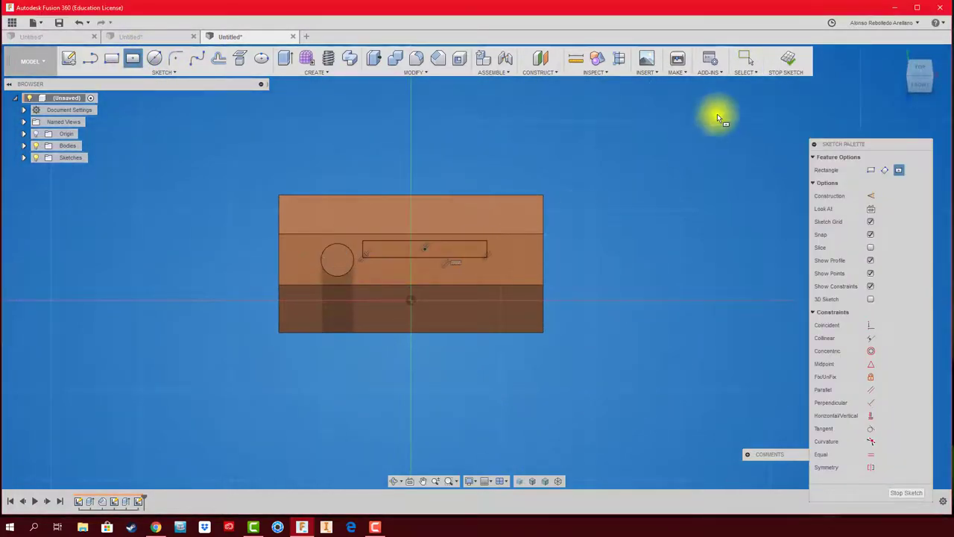
Finish the sketch and extrude the rectangle -122.8 mm into the block
{"action": "left_click", "coordinate": [801, 57]}
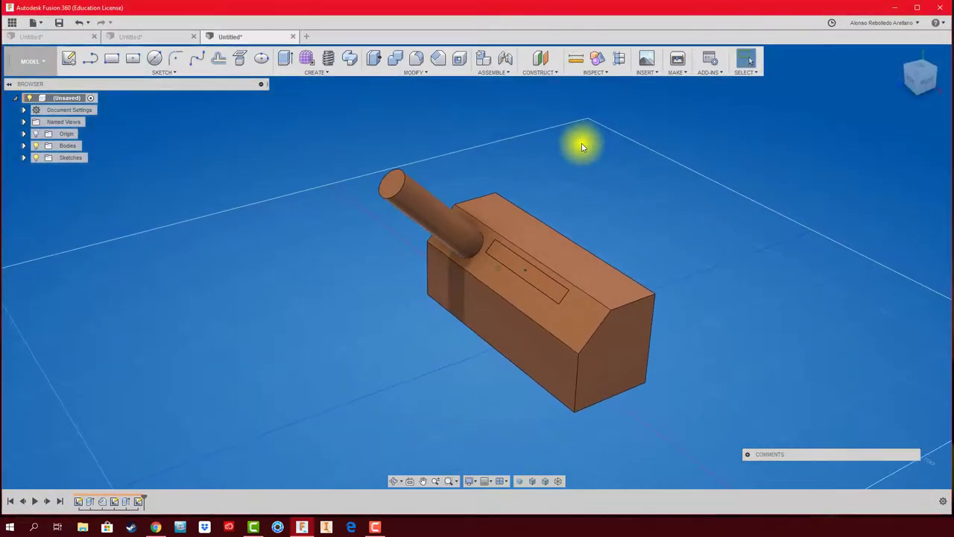
{"action": "key", "text": "e"}
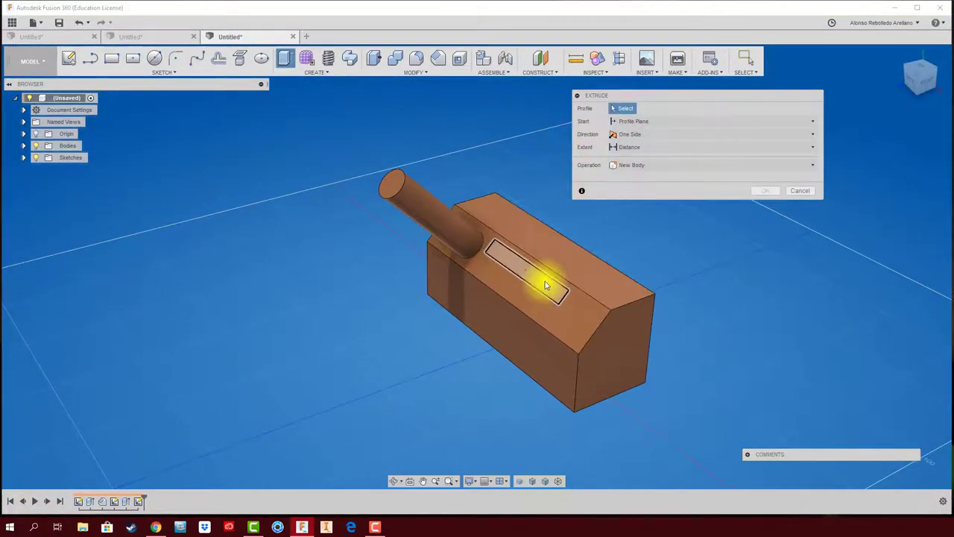
{"action": "left_click", "coordinate": [537, 274]}
{"action": "middle_click_drag", "start_coordinate": [511, 266], "coordinate": [511, 271], "text": "shift"}
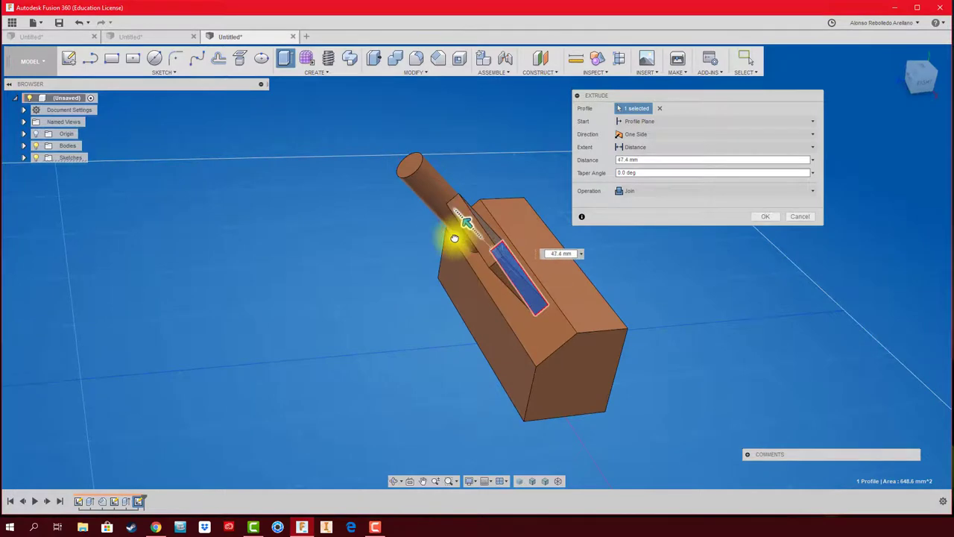
{"action": "mouse_move", "coordinate": [454, 238]}
{"action": "left_mouse_down"}
{"action": "mouse_move", "coordinate": [356, 196]}
{"action": "mouse_move", "coordinate": [453, 274]}
{"action": "left_mouse_up"}
{"action": "left_click_drag", "start_coordinate": [492, 305], "coordinate": [561, 363]}
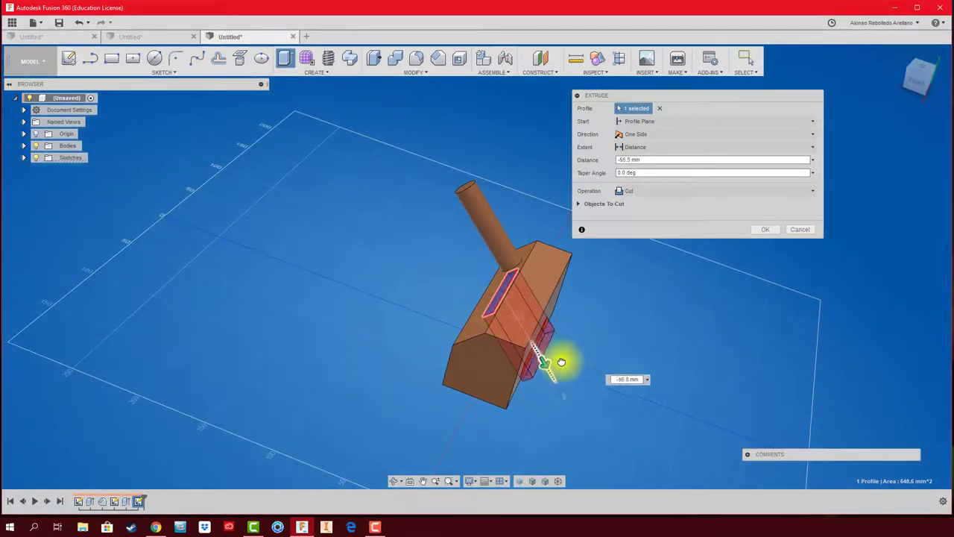
Set the operation to Cut and confirm the 122.8 mm through slot
{"action": "mouse_move", "coordinate": [607, 395]}
{"action": "middle_mouse_down", "text": "shift"}
{"action": "mouse_move", "coordinate": [581, 331]}
{"action": "mouse_move", "coordinate": [614, 230]}
{"action": "mouse_move", "coordinate": [629, 238]}
{"action": "mouse_move", "coordinate": [616, 266]}
{"action": "mouse_move", "coordinate": [619, 246]}
{"action": "middle_mouse_up", "text": "shift"}
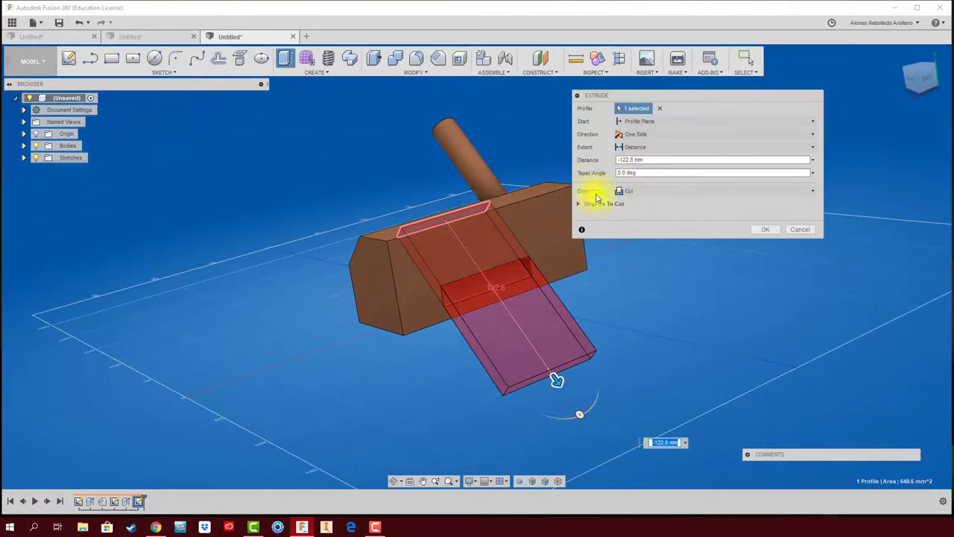
{"action": "left_click", "coordinate": [647, 191]}
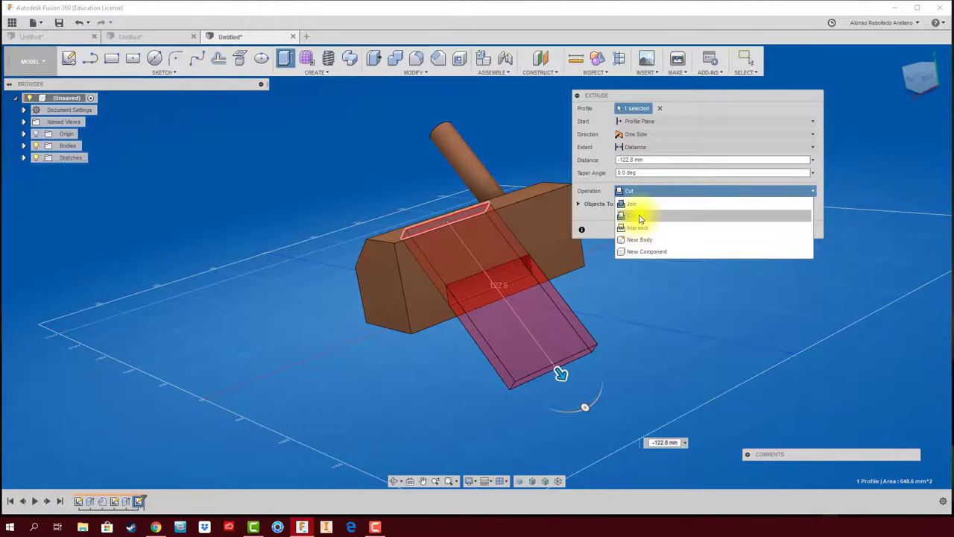
{"action": "left_click", "coordinate": [639, 216]}
{"action": "left_click", "coordinate": [761, 232]}
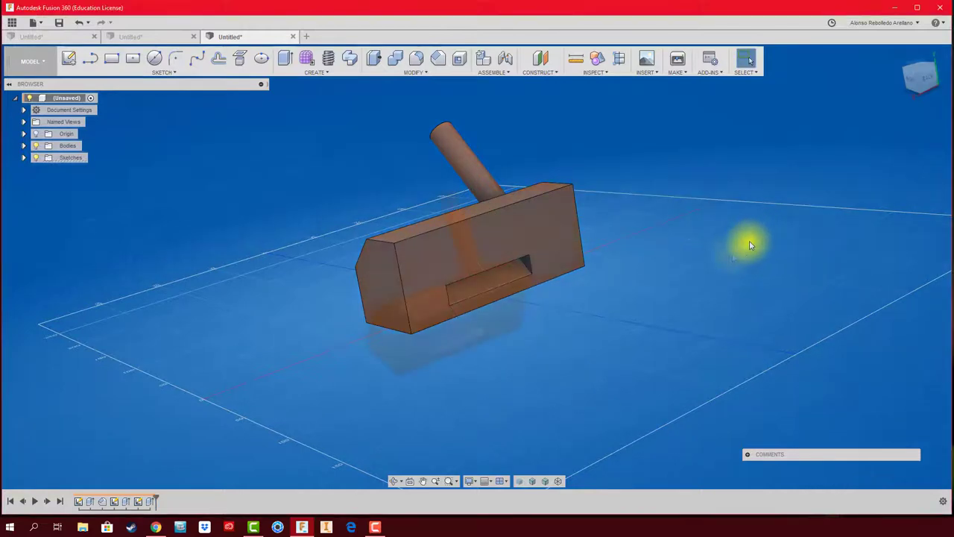
{"action": "middle_click_drag", "start_coordinate": [615, 307], "coordinate": [472, 373], "text": "shift"}
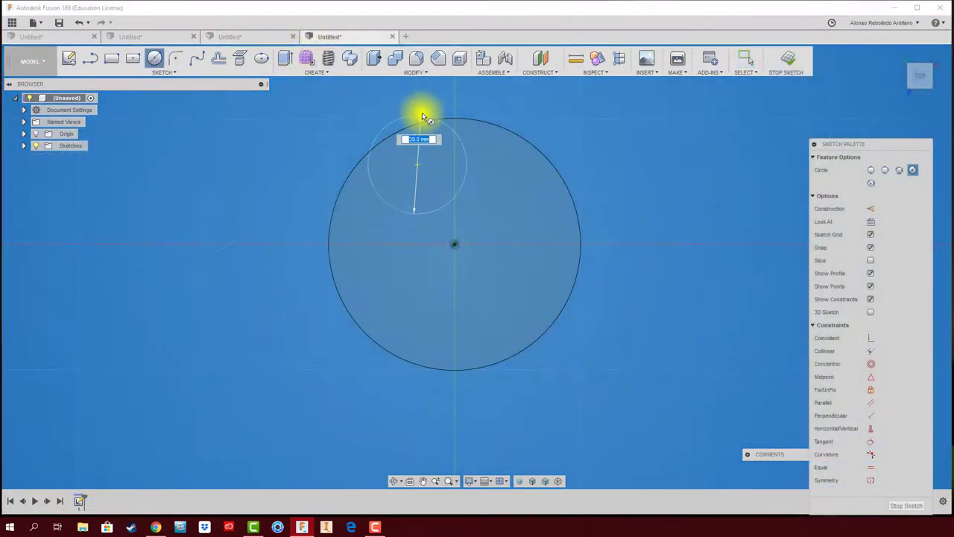
Add a small circle inside the large circle and another overlapping its lower left
{"action": "left_click", "coordinate": [421, 105]}
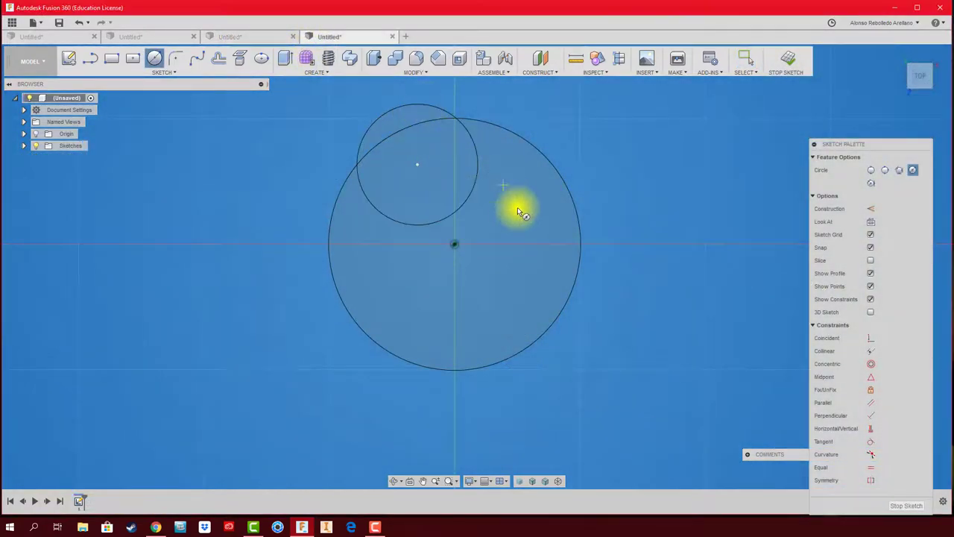
{"action": "left_click", "coordinate": [533, 250]}
{"action": "left_click", "coordinate": [548, 224]}
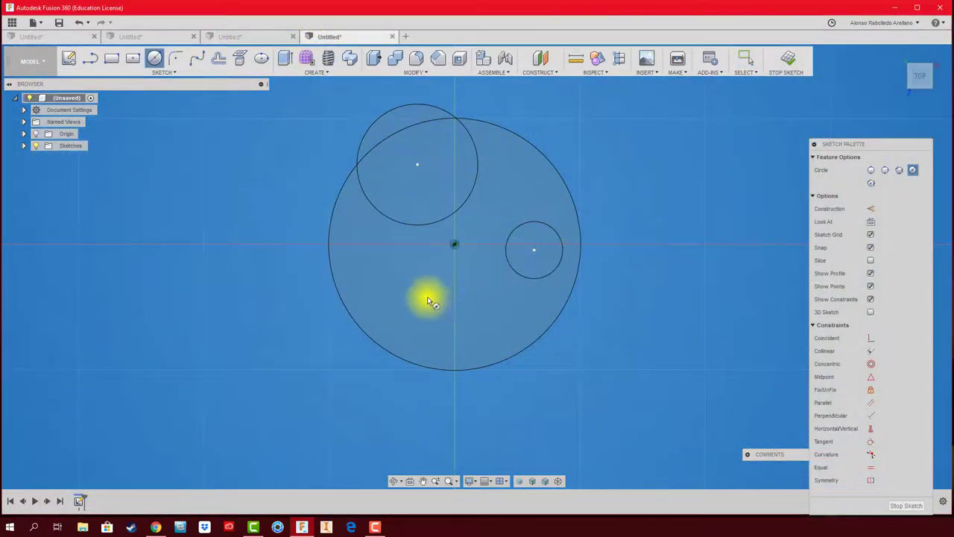
{"action": "left_click", "coordinate": [380, 309]}
{"action": "left_click", "coordinate": [415, 366]}
{"action": "mouse_move", "coordinate": [437, 245]}
{"action": "middle_mouse_down", "text": "shift"}
{"action": "mouse_move", "coordinate": [390, 236]}
{"action": "mouse_move", "coordinate": [320, 145]}
{"action": "mouse_move", "coordinate": [283, 66]}
{"action": "middle_mouse_up", "text": "shift"}
{"action": "left_click", "coordinate": [285, 60]}
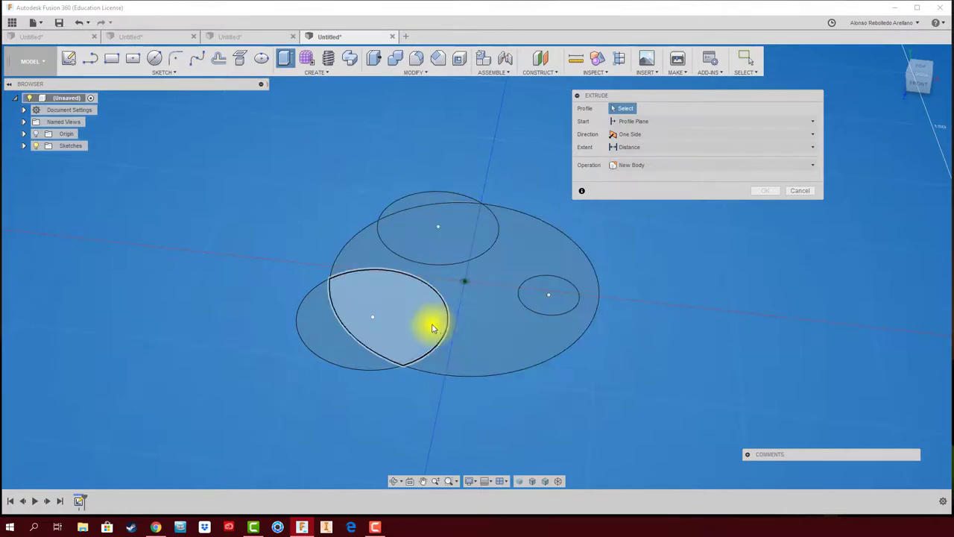
Trial-extrude the top and left crescent regions to about 51 mm, then cancel it
{"action": "left_click", "coordinate": [439, 200]}
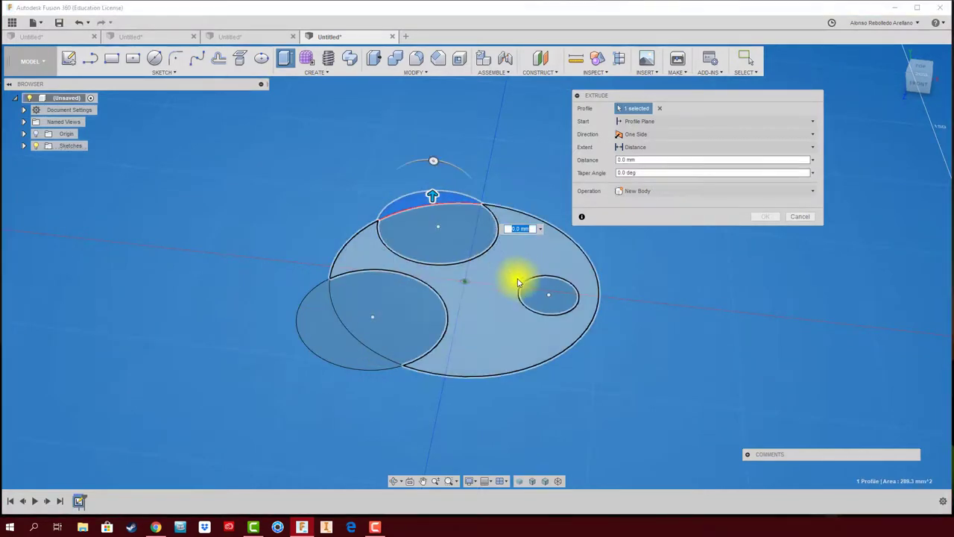
{"action": "left_click", "coordinate": [345, 357]}
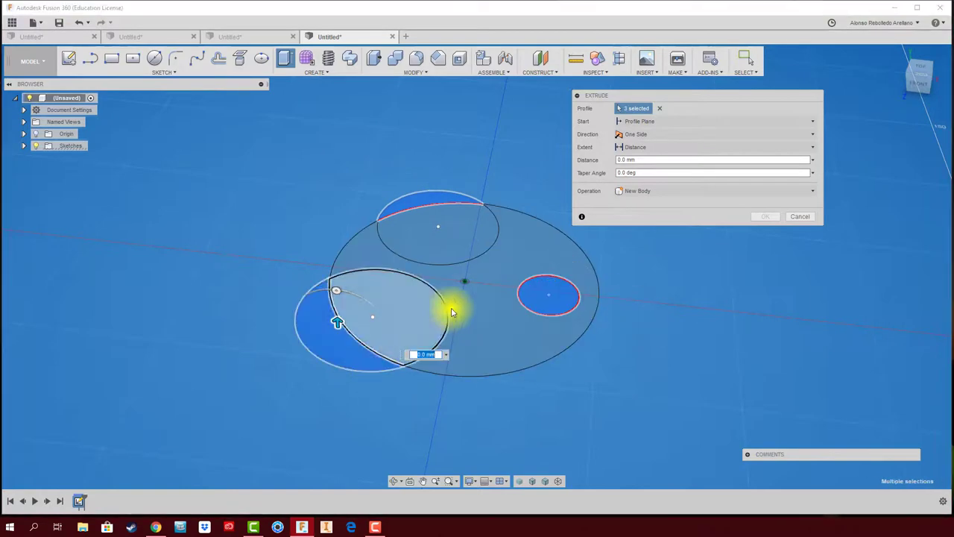
{"action": "left_click_drag", "start_coordinate": [336, 293], "coordinate": [317, 205]}
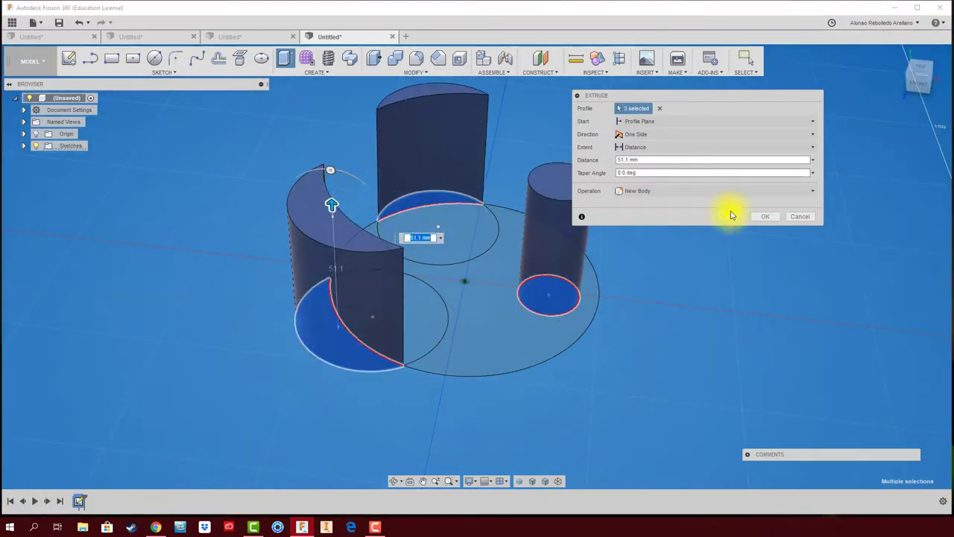
{"action": "left_click", "coordinate": [801, 217]}
Extrude the large circle's outer region 61.5 mm into a notched cylinder and orbit to inspect it
{"action": "left_click", "coordinate": [287, 63]}
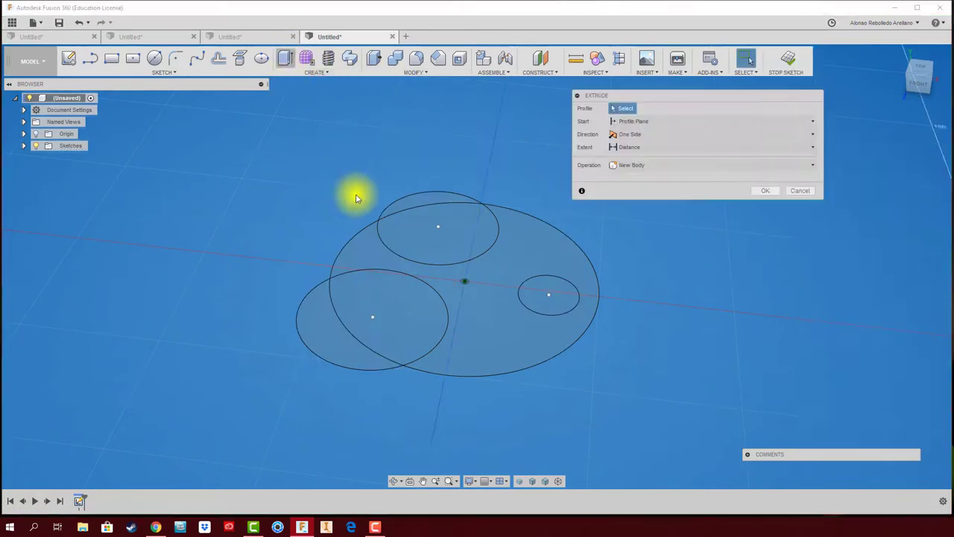
{"action": "left_click", "coordinate": [380, 251]}
{"action": "left_click_drag", "start_coordinate": [473, 249], "coordinate": [472, 159]}
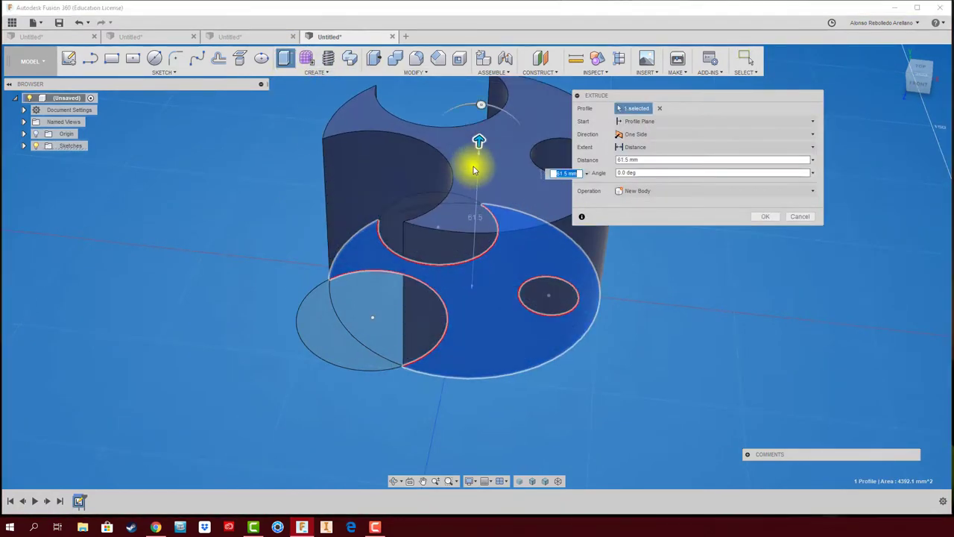
{"action": "mouse_move", "coordinate": [473, 159]}
{"action": "middle_mouse_down", "text": "shift"}
{"action": "mouse_move", "coordinate": [549, 202]}
{"action": "mouse_move", "coordinate": [452, 330]}
{"action": "mouse_move", "coordinate": [666, 223]}
{"action": "middle_mouse_up", "text": "shift"}
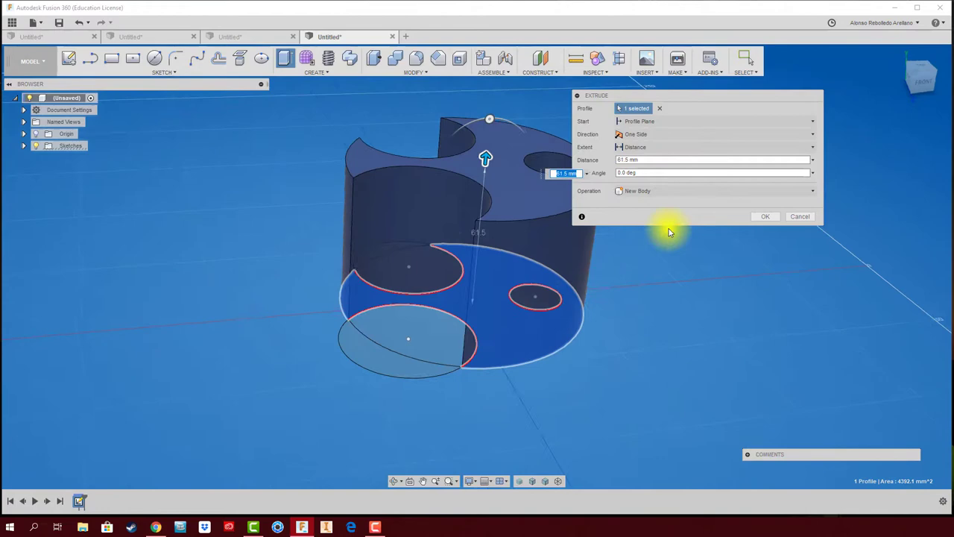
{"action": "left_click", "coordinate": [765, 216]}
{"action": "middle_click_drag", "start_coordinate": [734, 255], "coordinate": [734, 254], "text": "shift"}
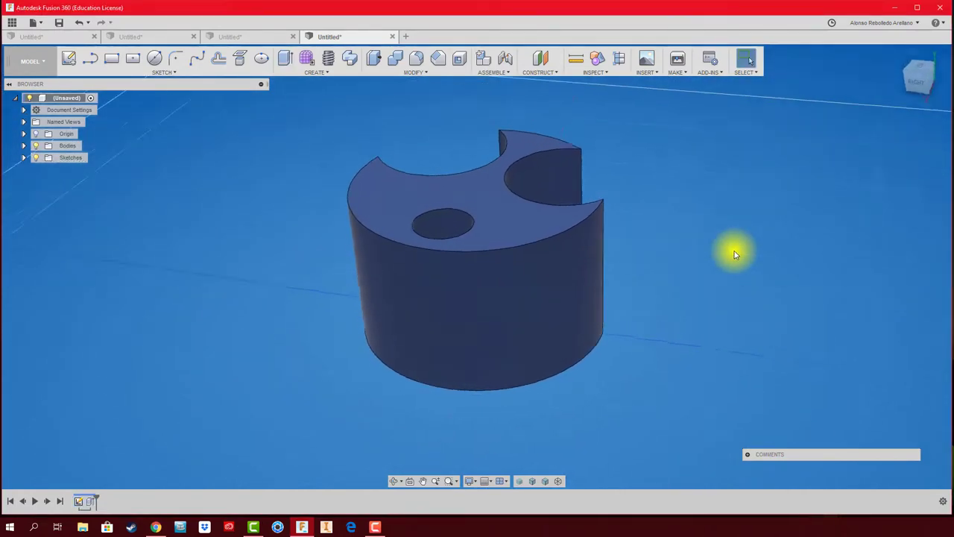